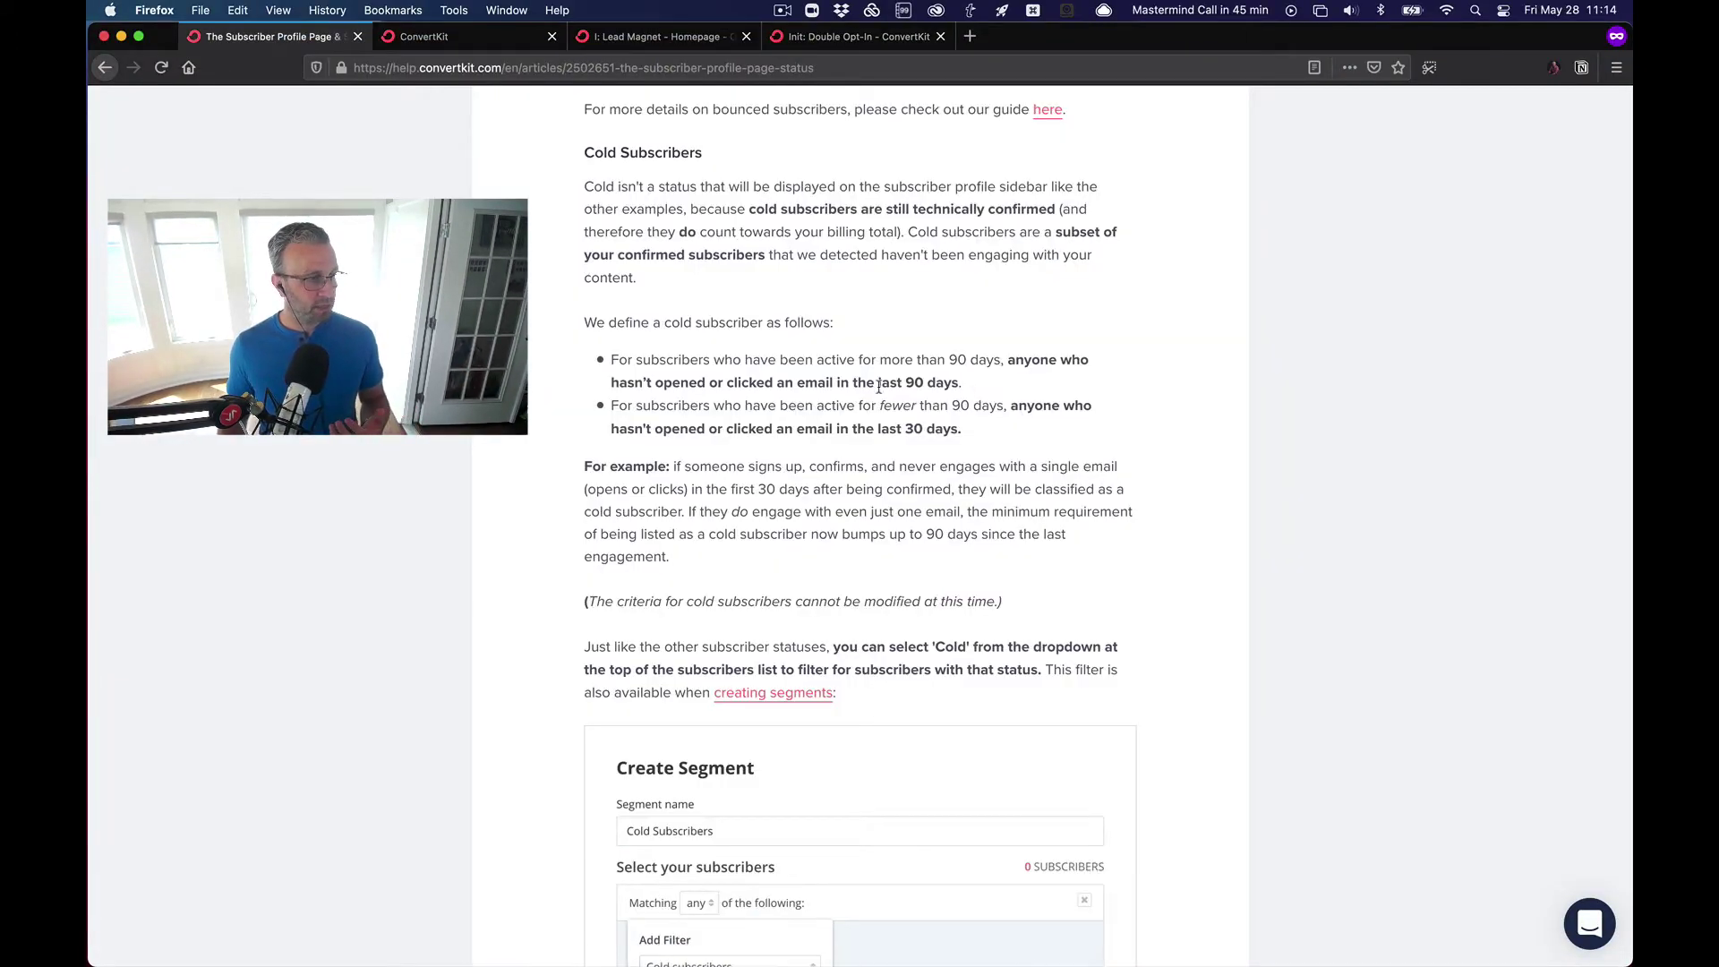
{"action": "left_click_drag", "start_coordinate": [962, 383], "coordinate": [600, 359]}
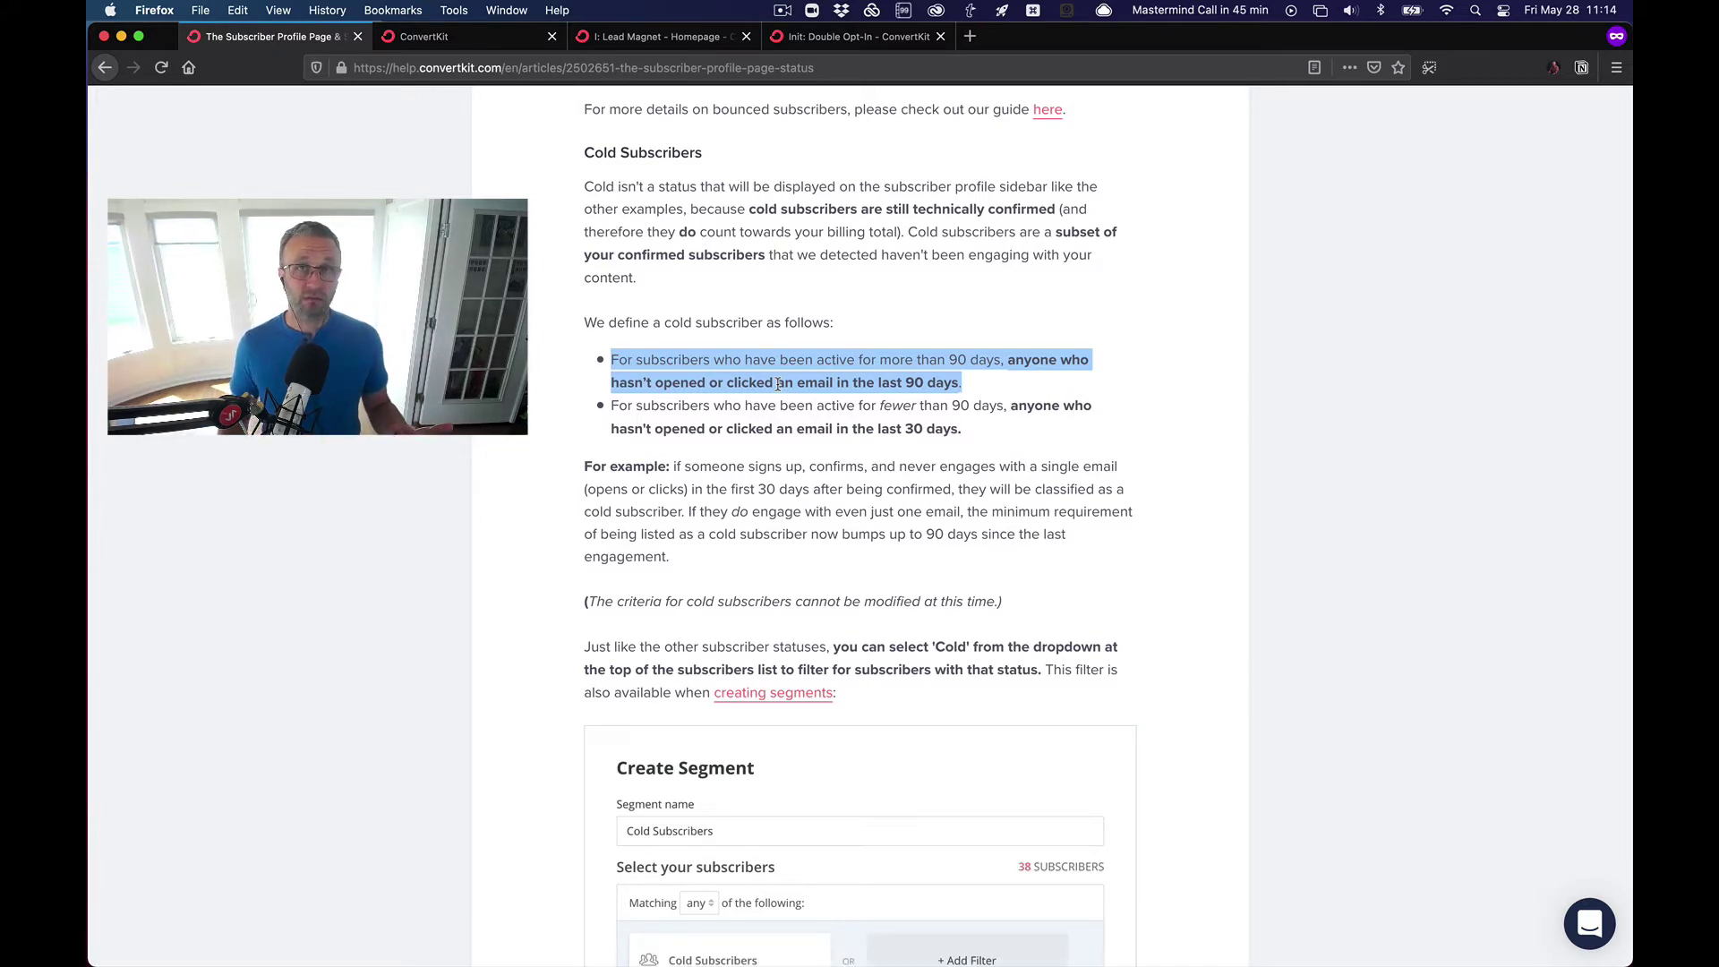
{"action": "left_click", "coordinate": [723, 395]}
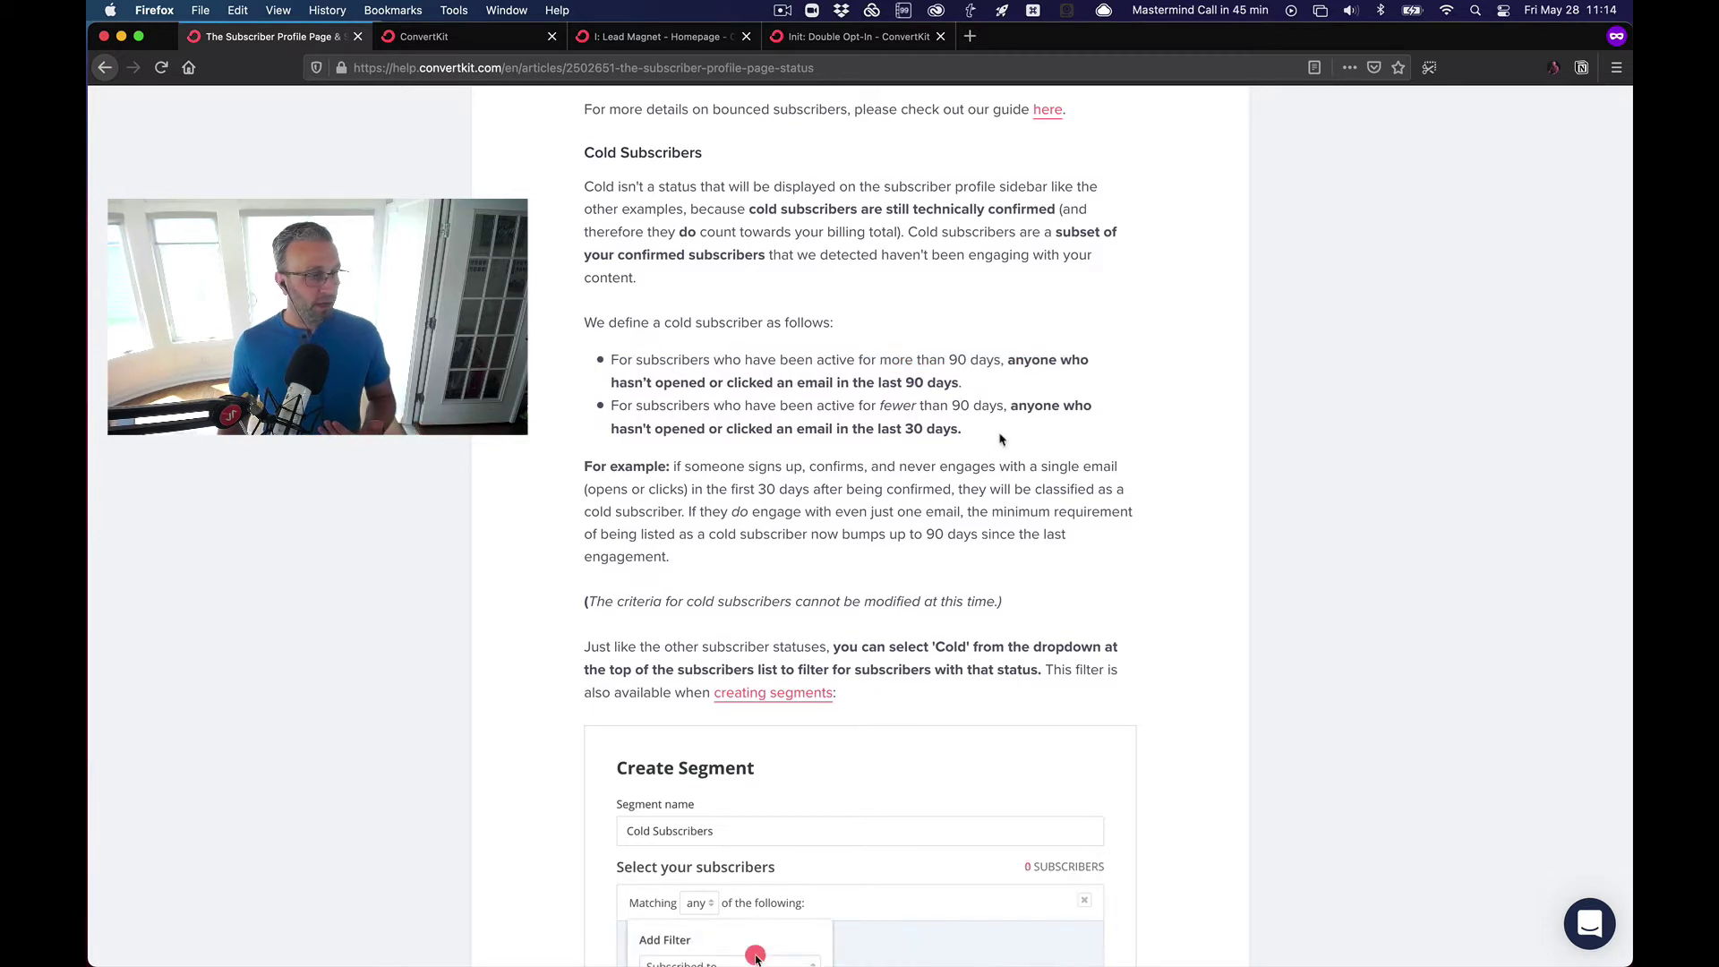
{"action": "left_click_drag", "start_coordinate": [1001, 439], "coordinate": [611, 399]}
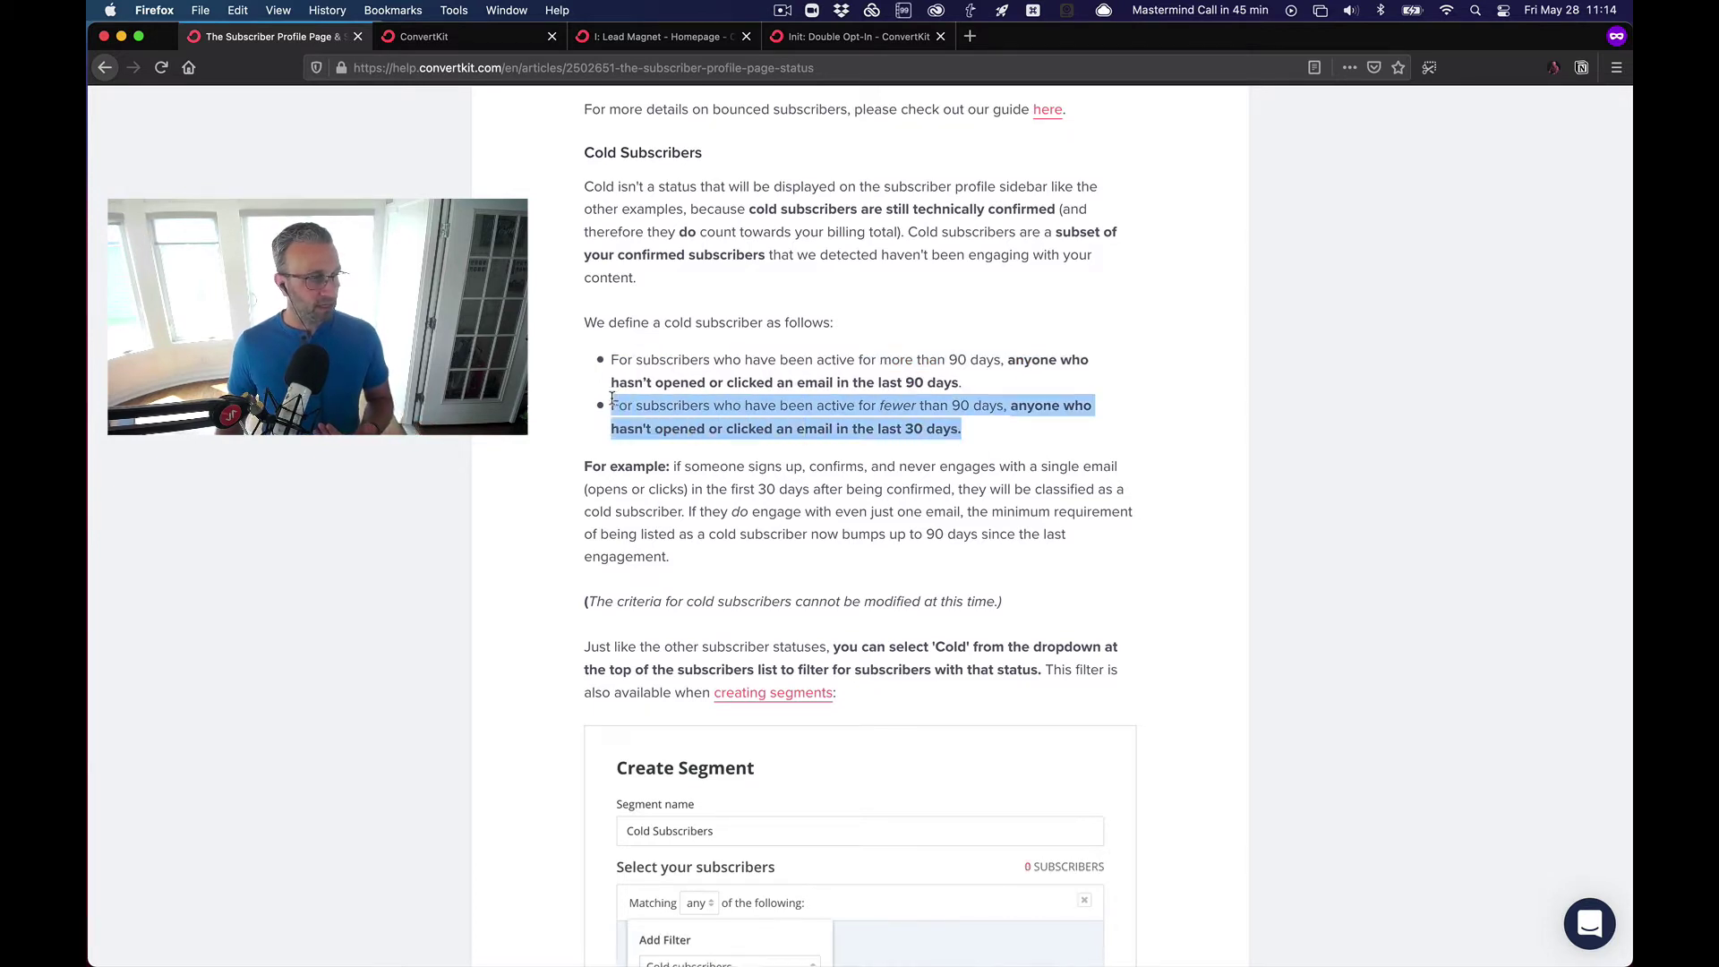
{"action": "left_click", "coordinate": [801, 433]}
{"action": "left_click_drag", "start_coordinate": [839, 430], "coordinate": [956, 431]}
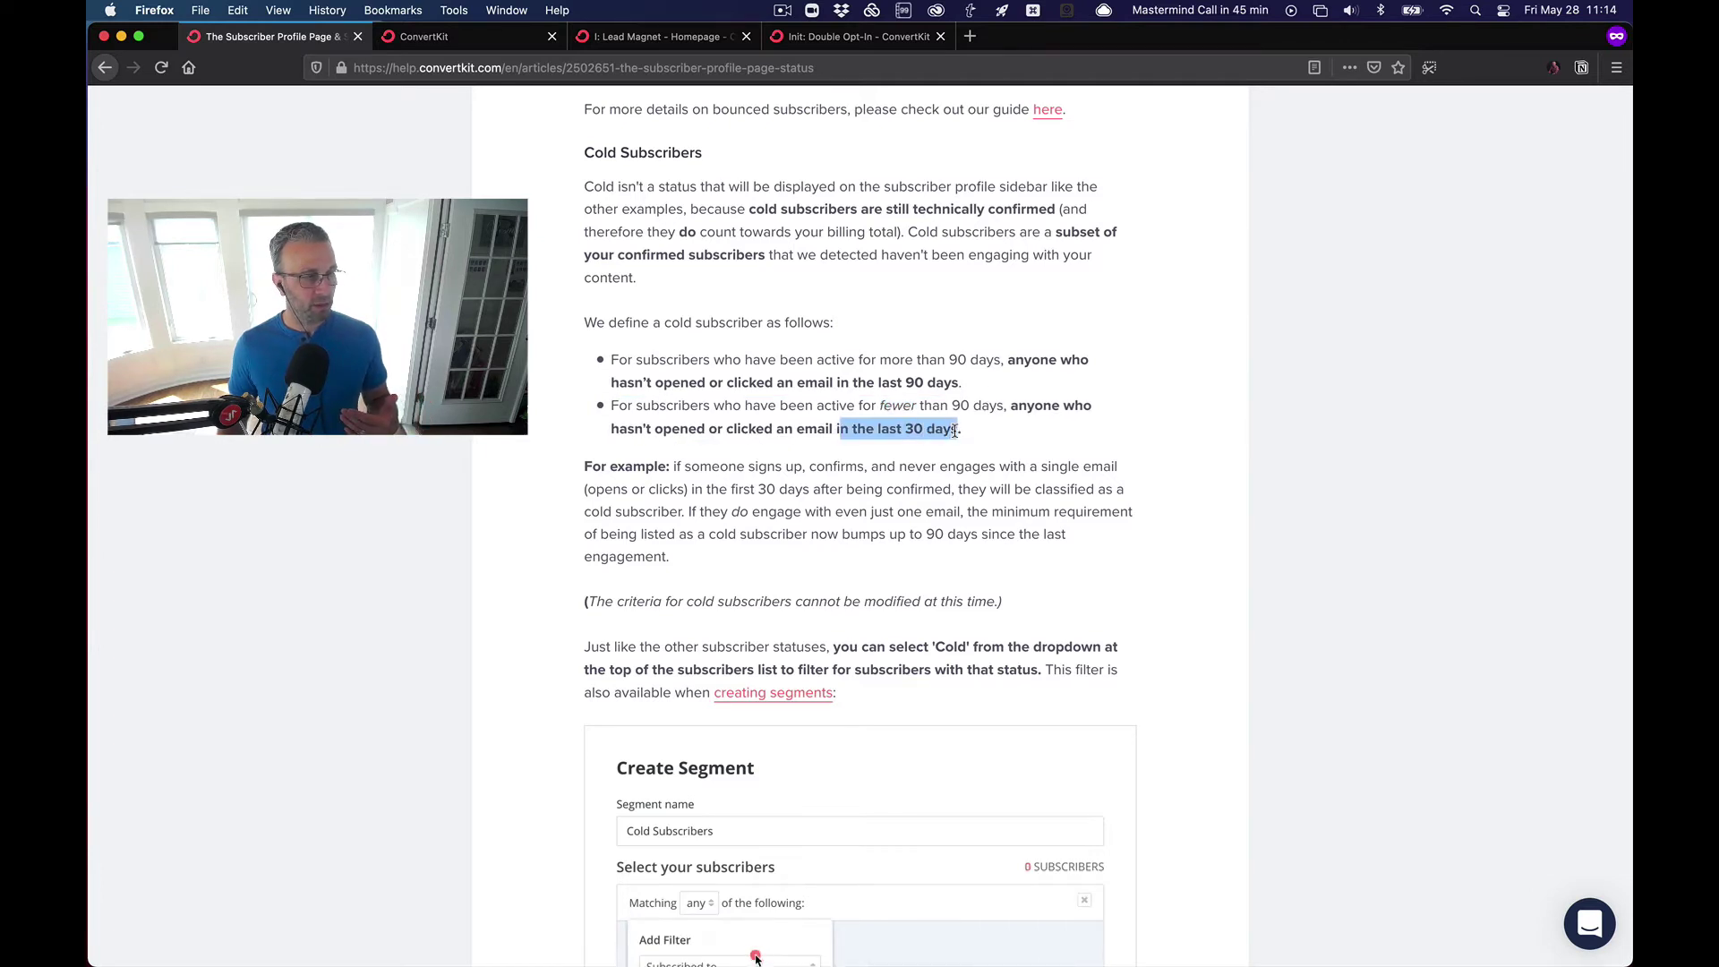
{"action": "left_click", "coordinate": [955, 431]}
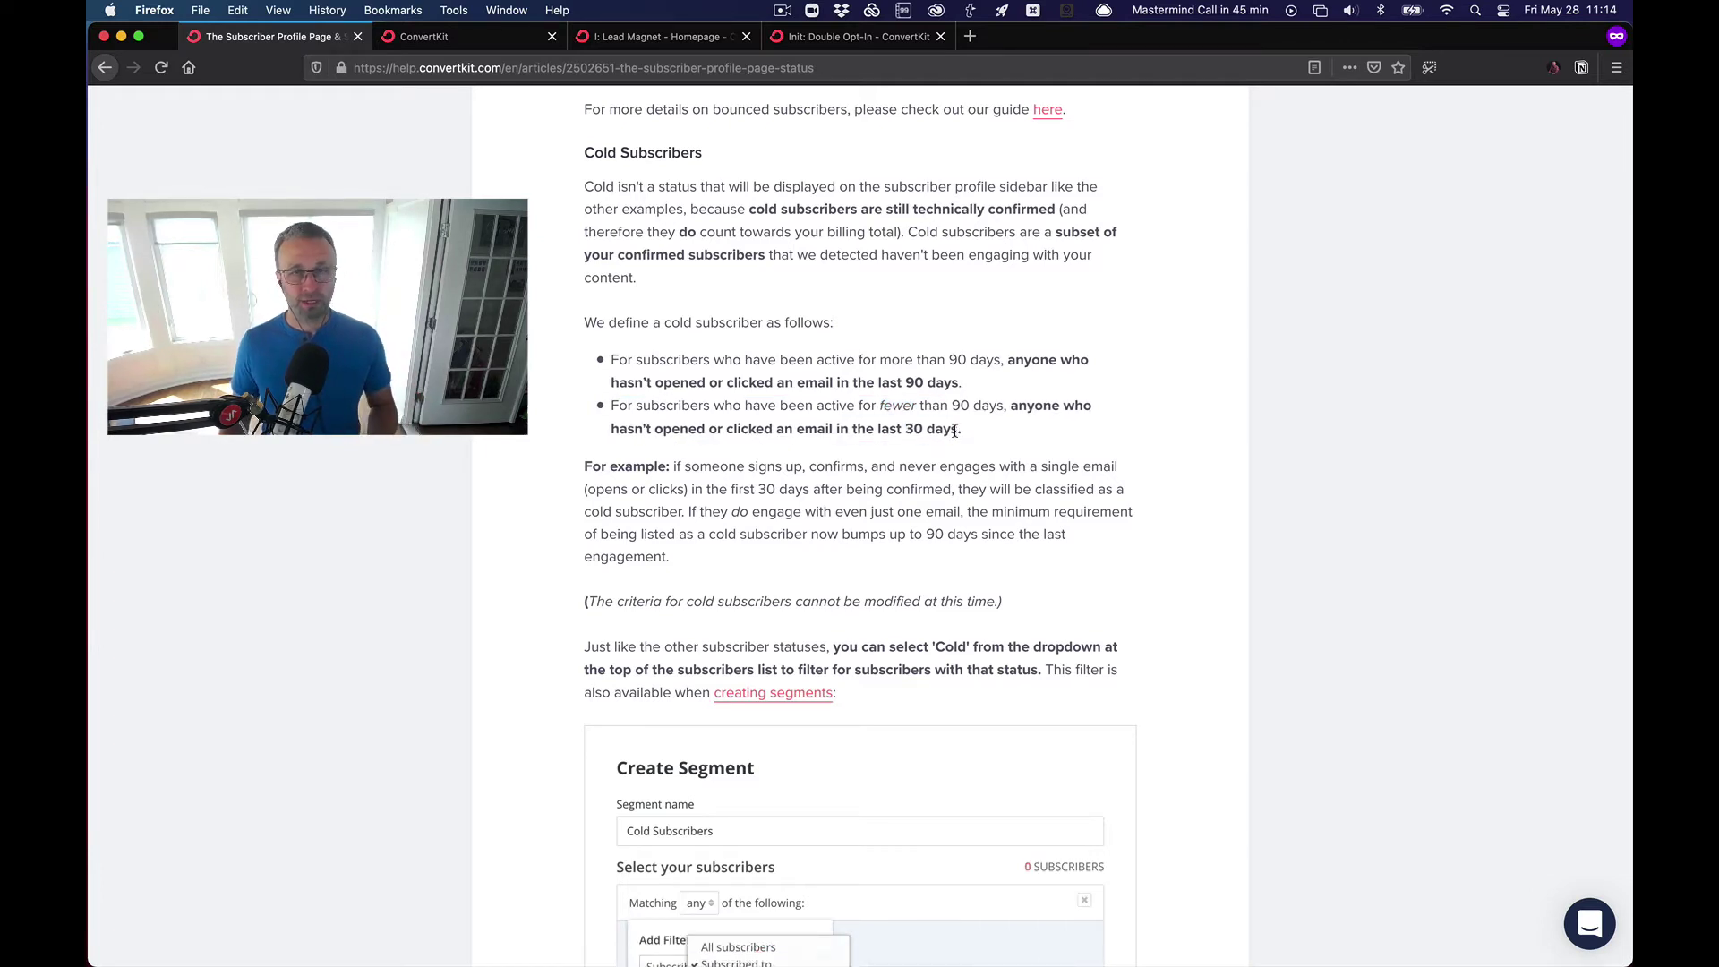
- Check the rule tagging subscribers NurtureKit, then open the I: Lead Magnet - Homepage form designer
{"action": "left_click", "coordinate": [475, 41]}
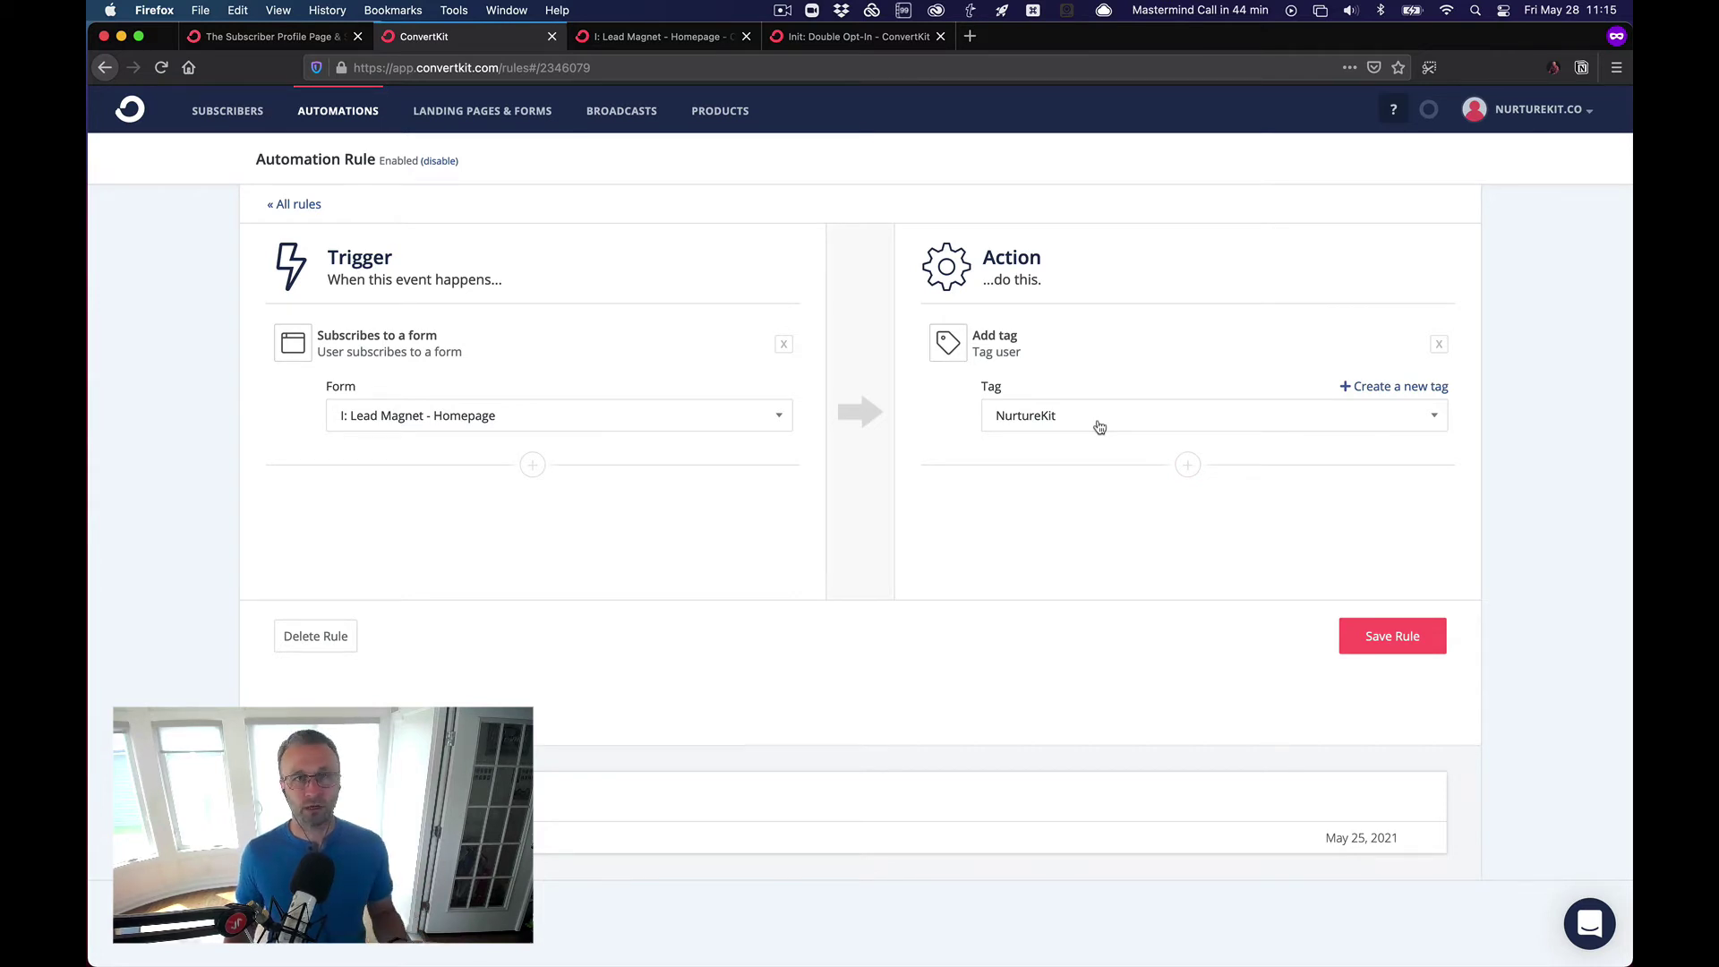
{"action": "left_click", "coordinate": [681, 36]}
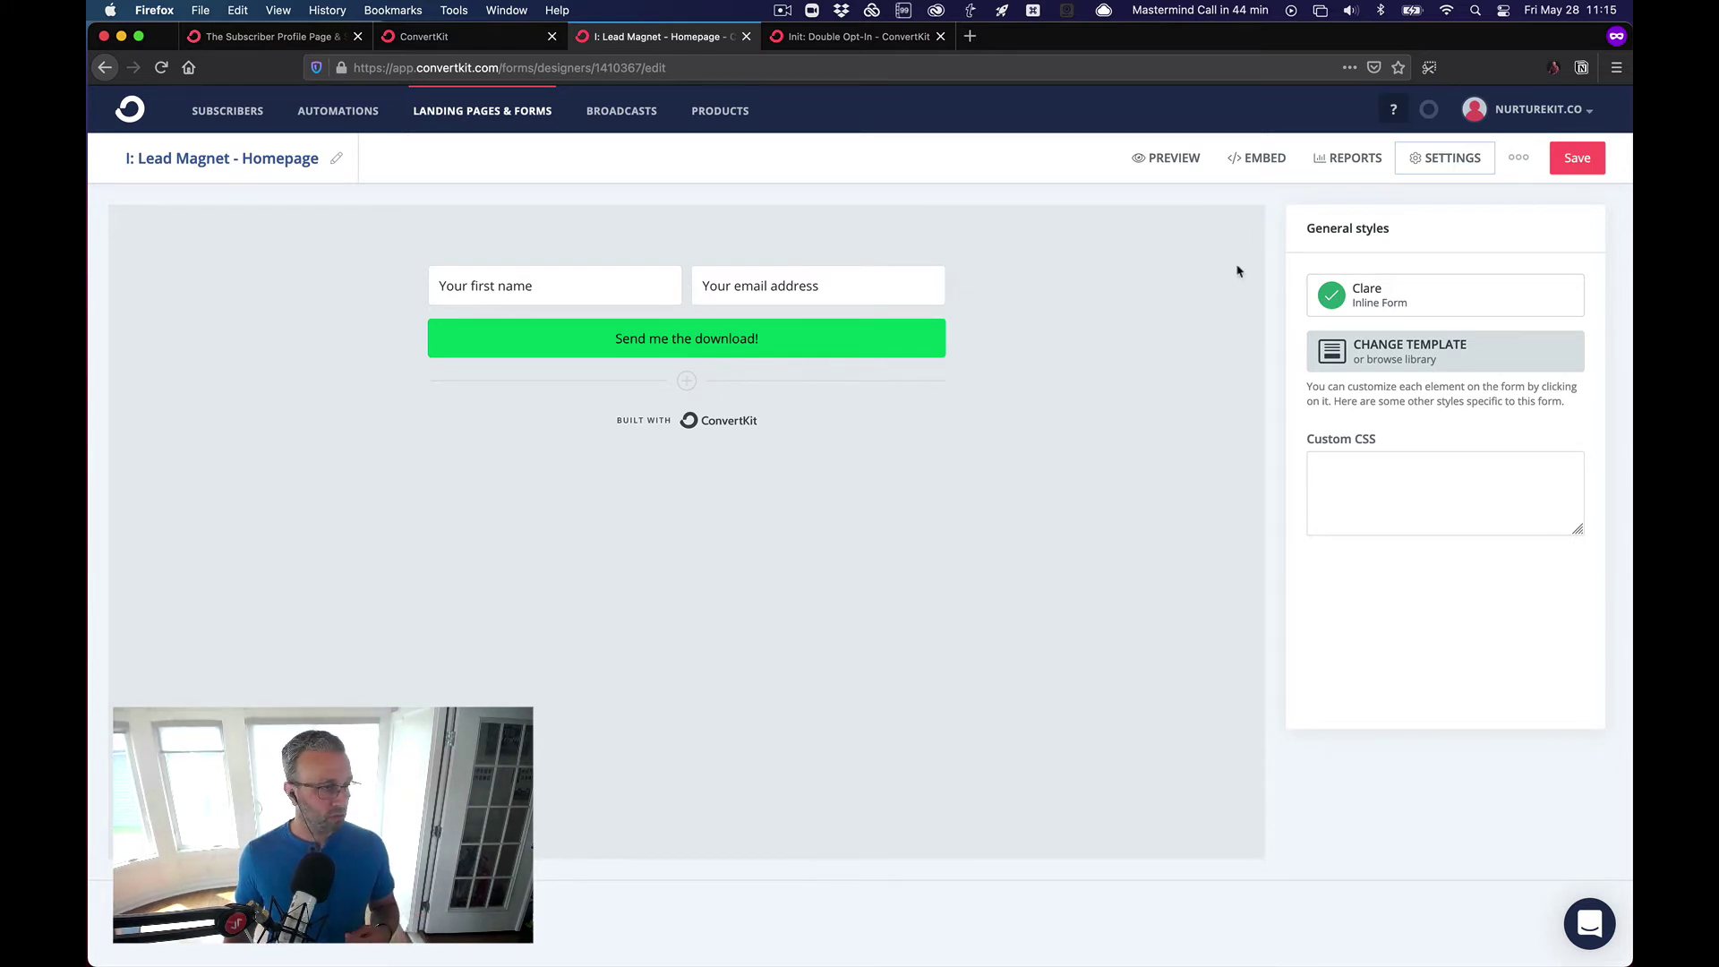
- In the form's Incentive settings, leave Send incentive email switched on
{"action": "left_click", "coordinate": [1439, 166]}
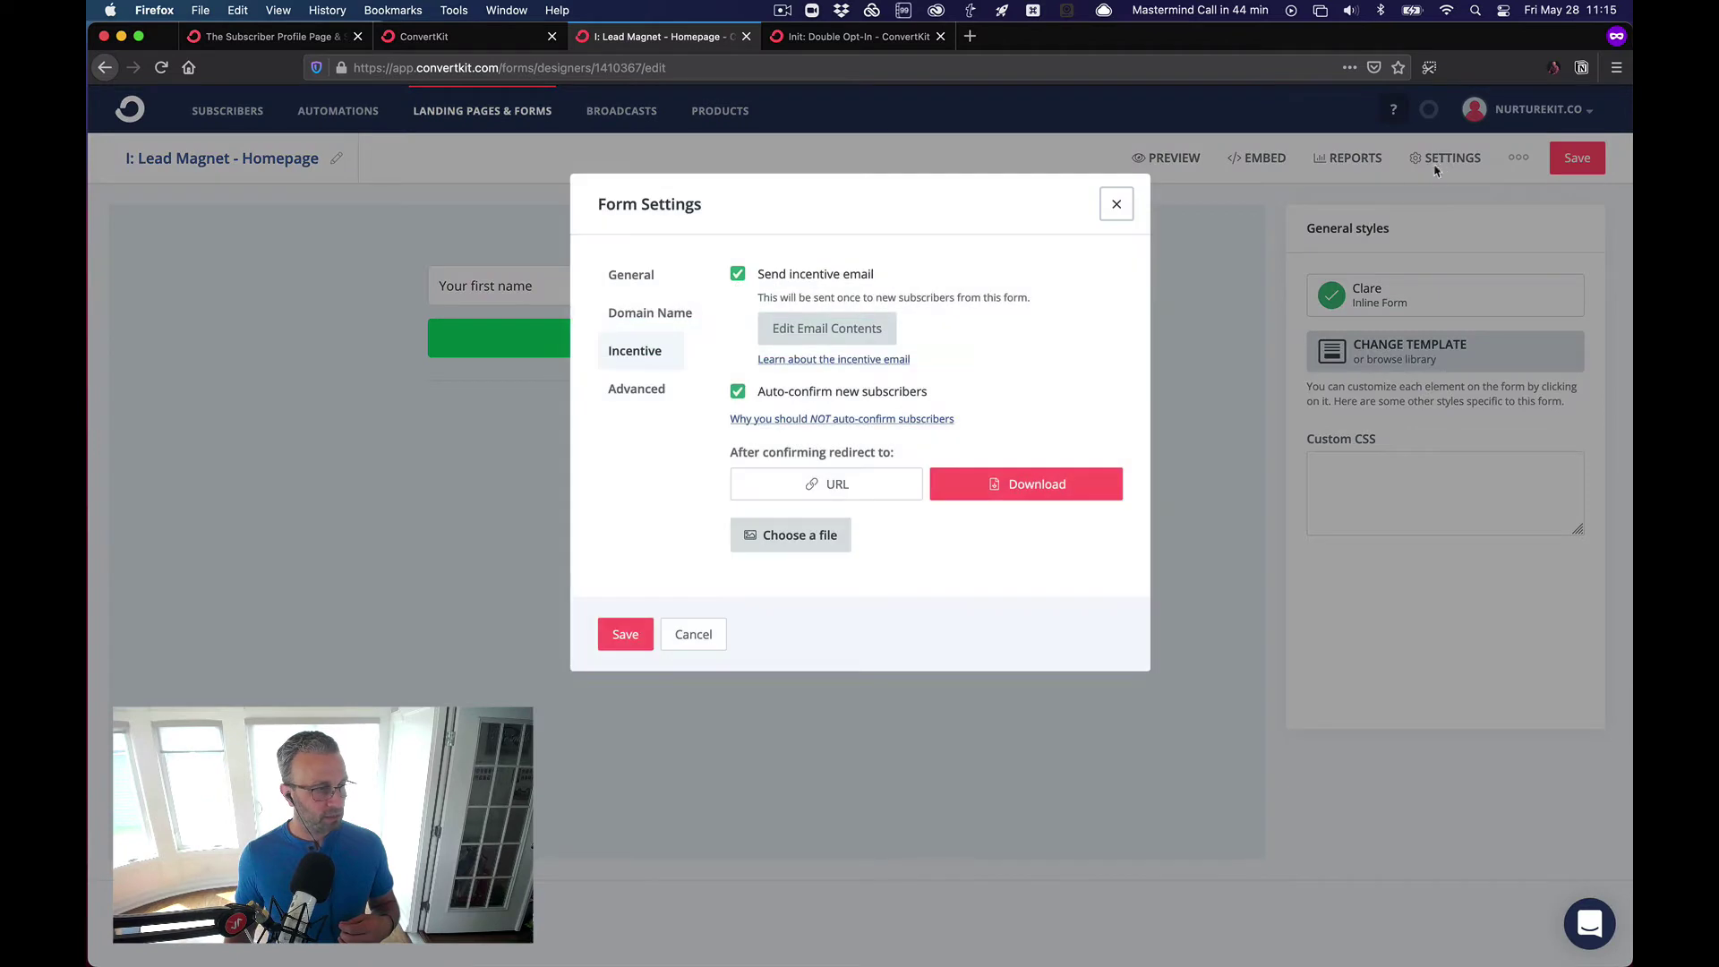
{"action": "left_click", "coordinate": [645, 272]}
{"action": "left_click", "coordinate": [641, 351]}
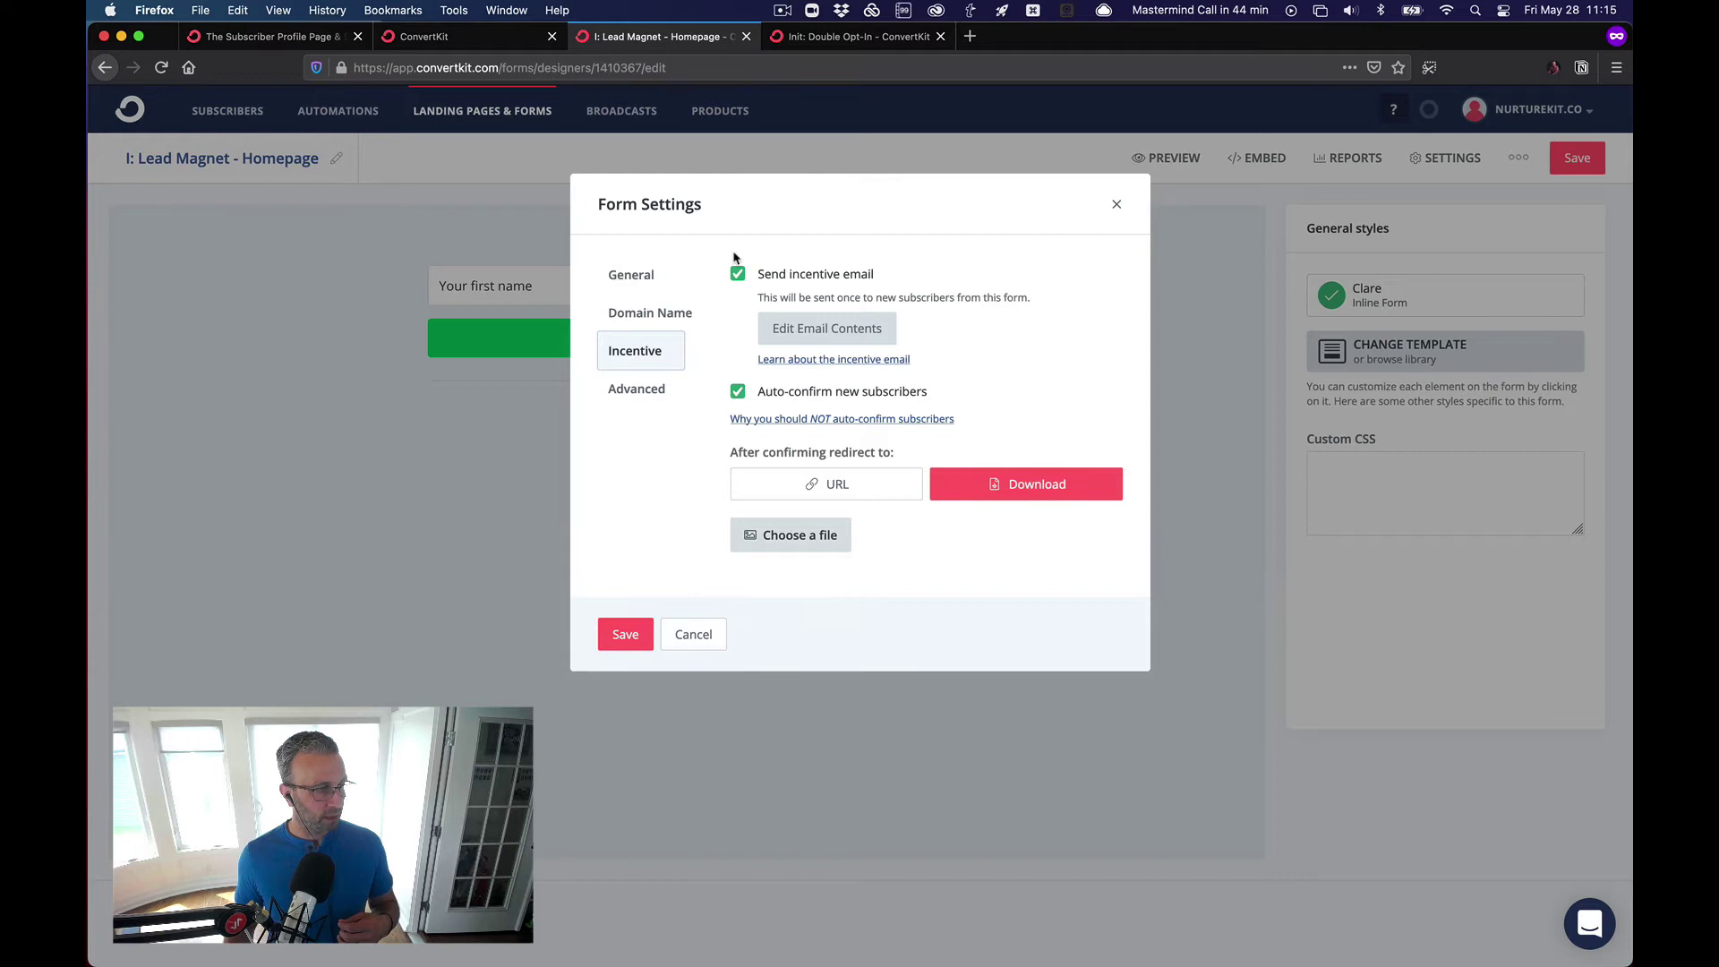
{"action": "left_click", "coordinate": [738, 280]}
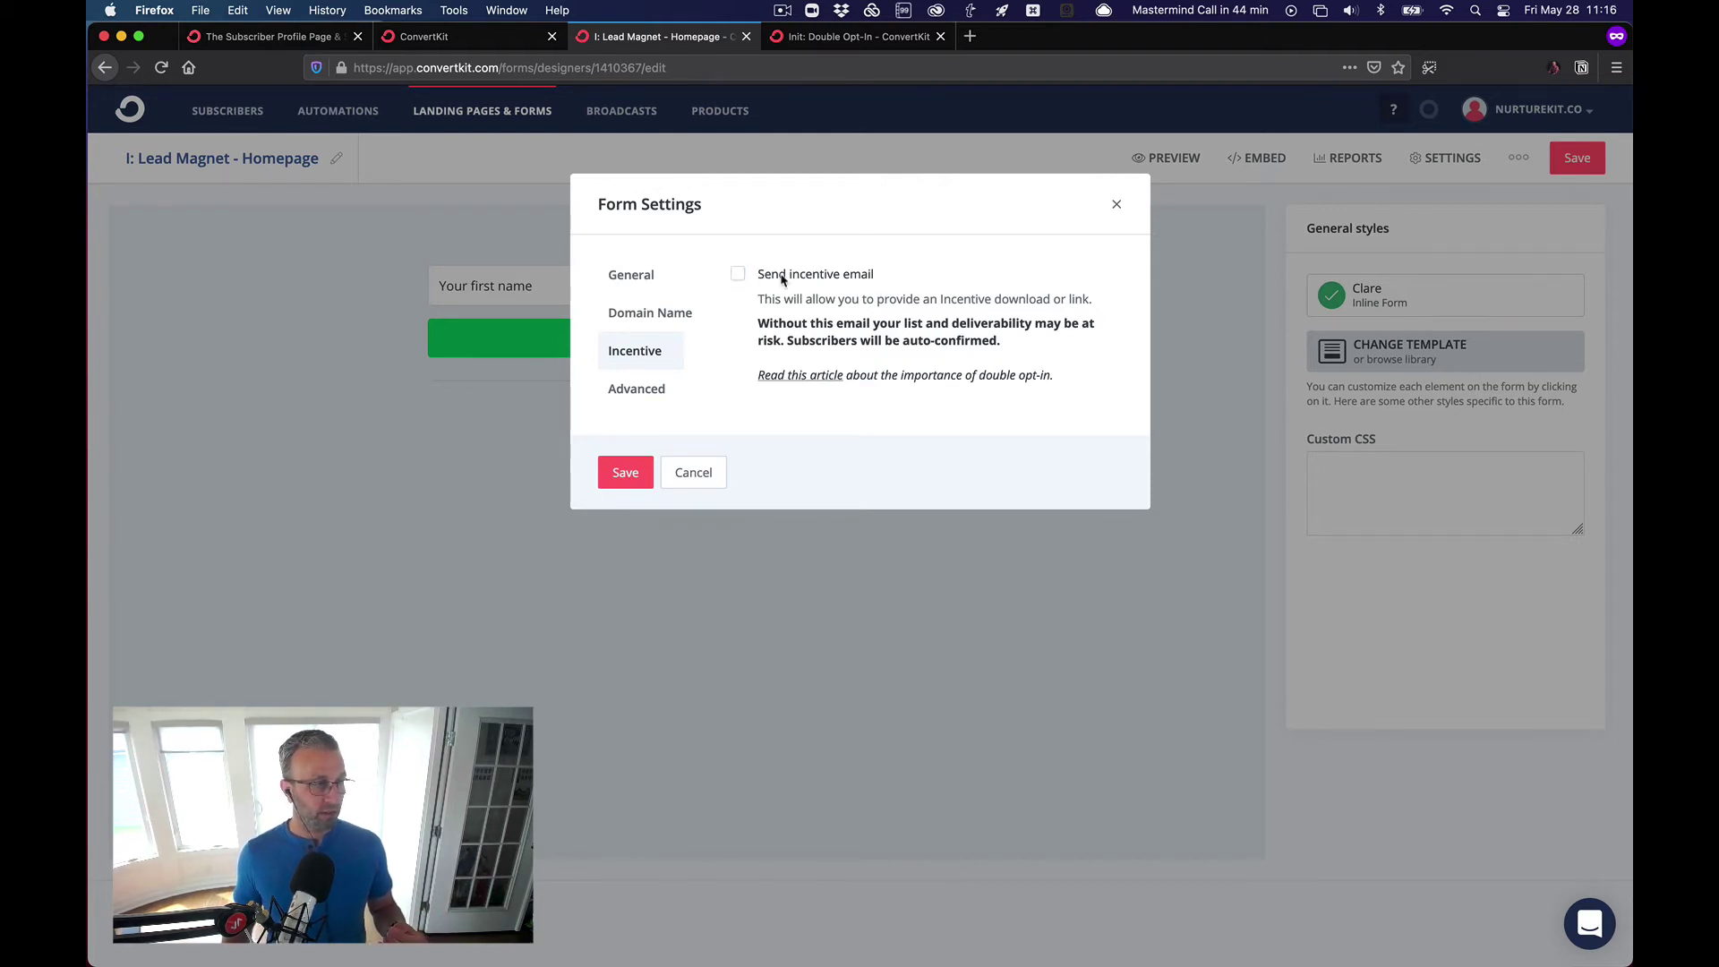
{"action": "left_click", "coordinate": [772, 275]}
{"action": "left_click", "coordinate": [781, 278]}
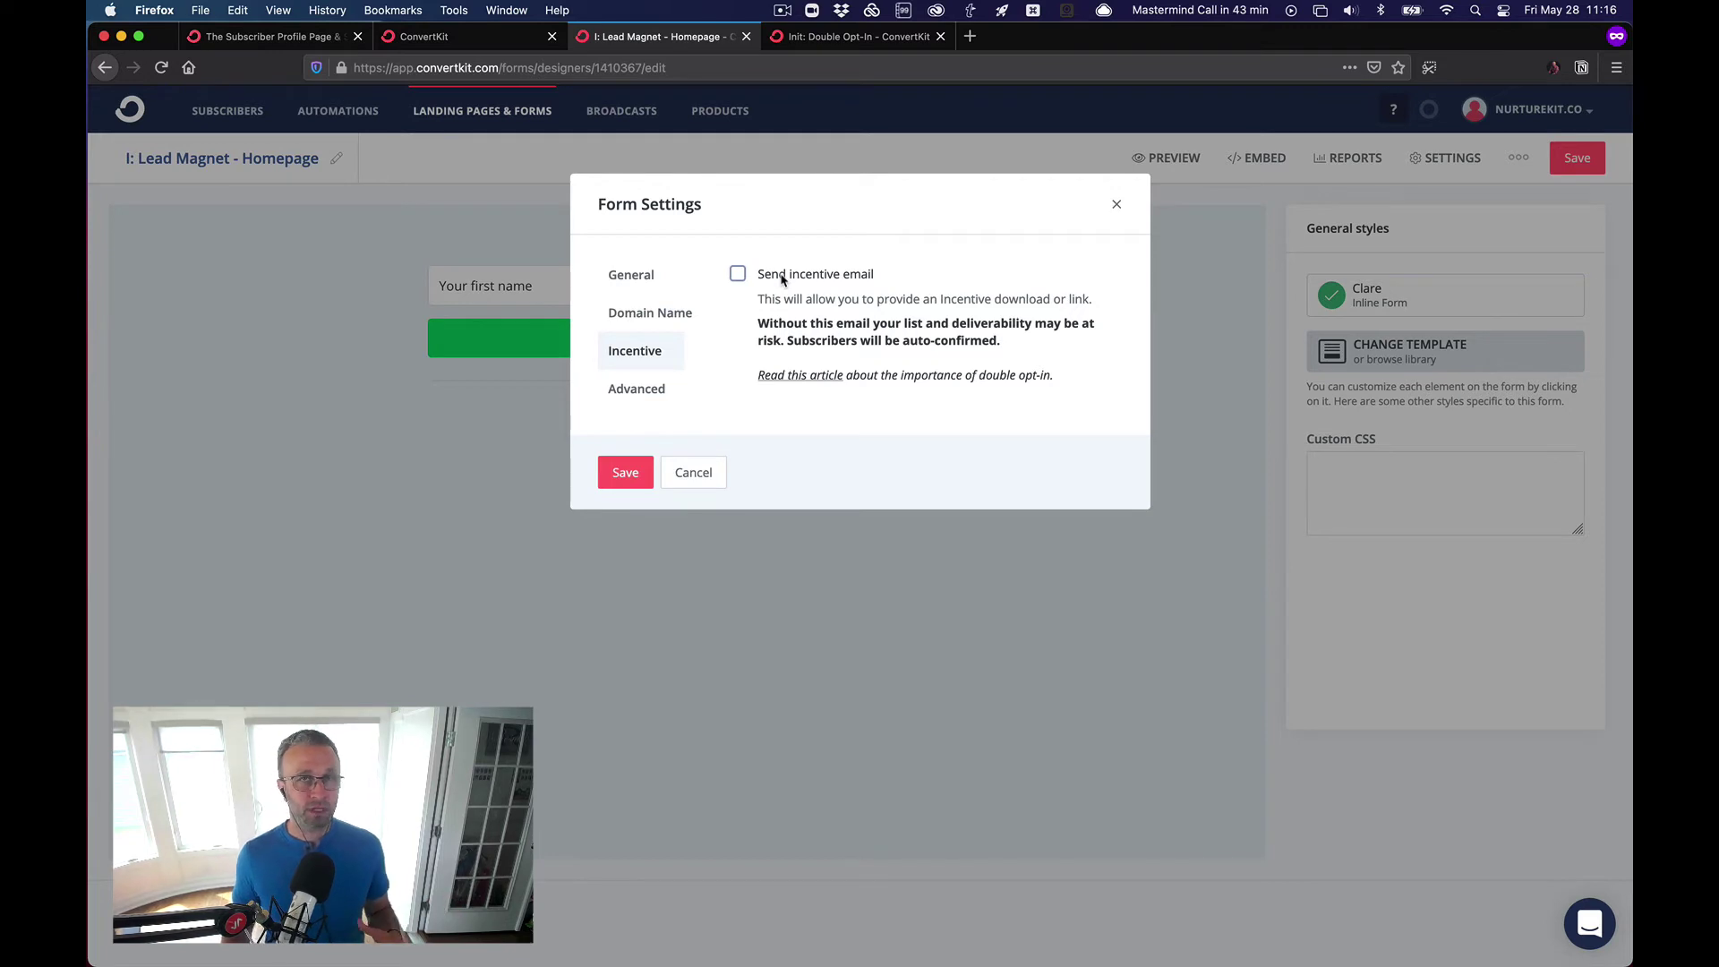
{"action": "left_click", "coordinate": [782, 279]}
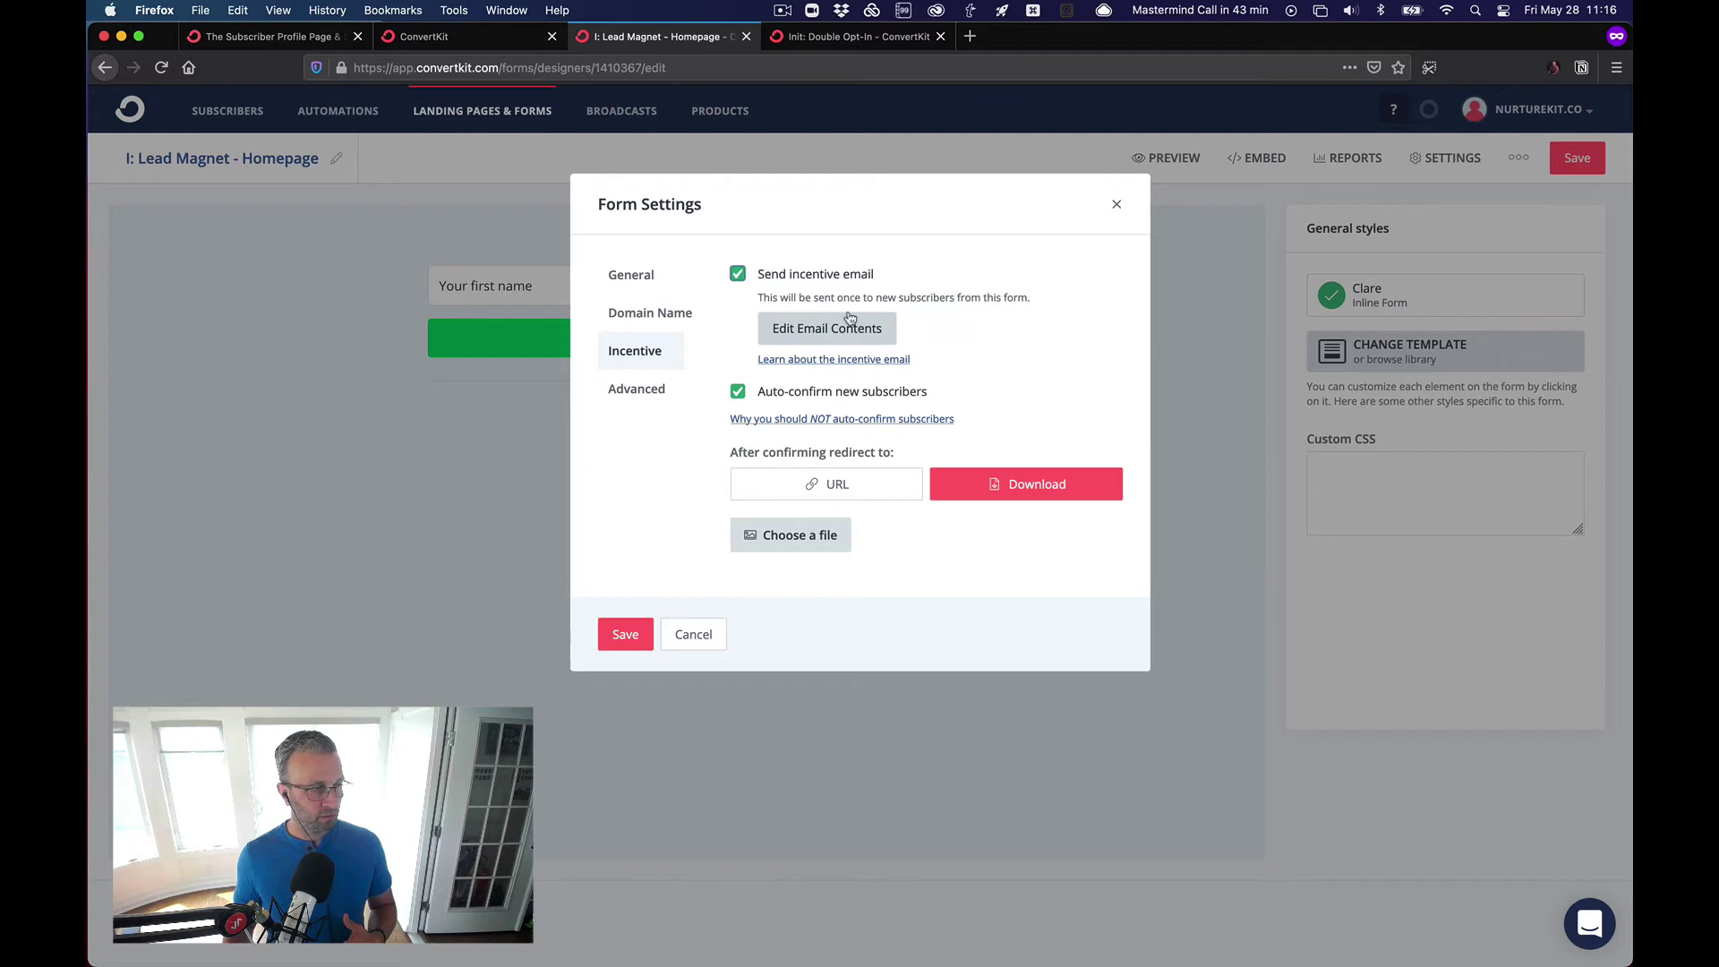
- Review the incentive email, keep Auto-confirm new subscribers on, and save the form settings
{"action": "left_click", "coordinate": [822, 331]}
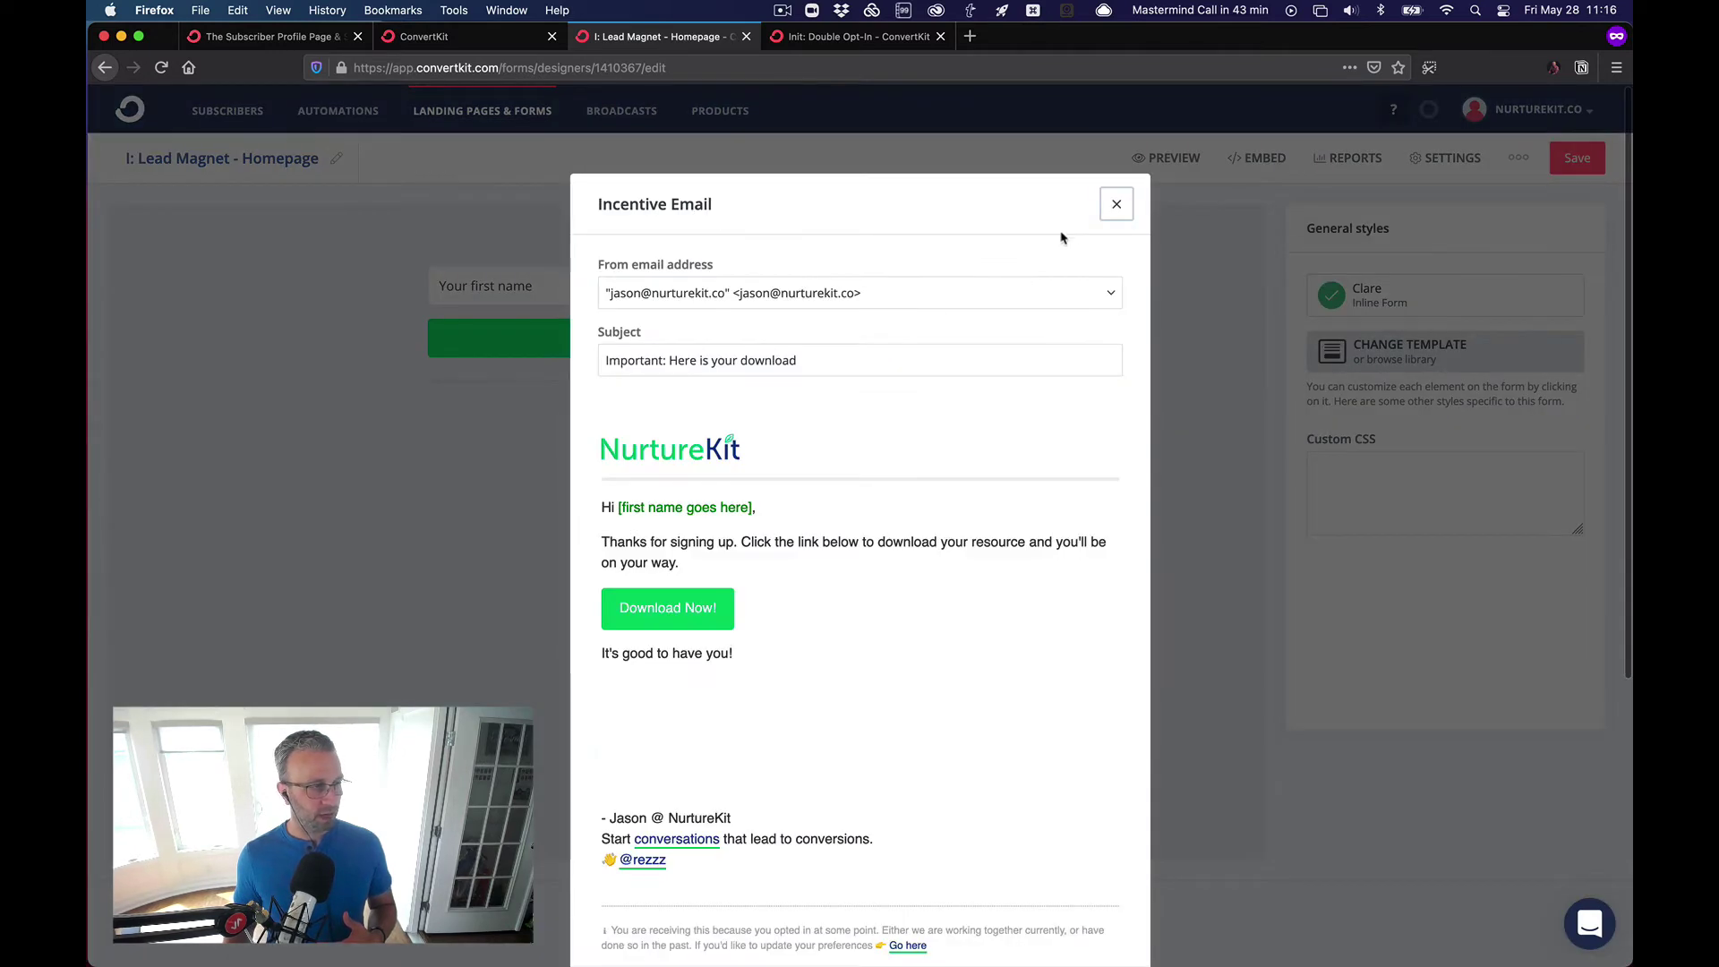
{"action": "left_click", "coordinate": [1115, 204]}
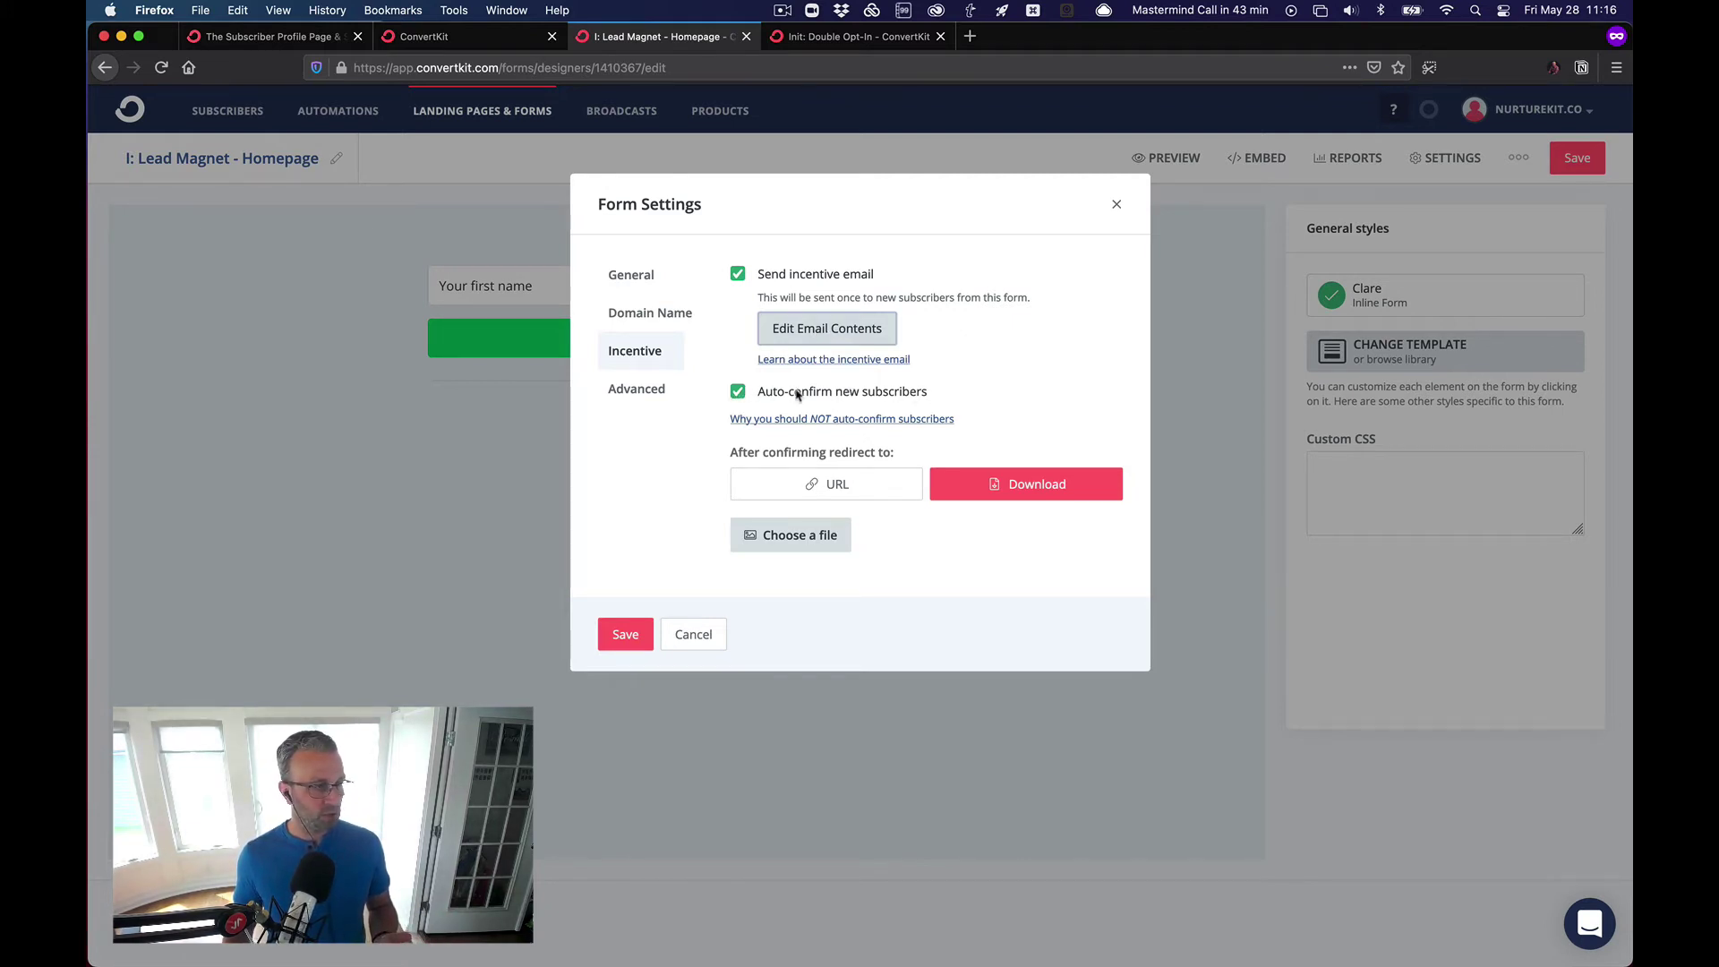
{"action": "left_click", "coordinate": [738, 392]}
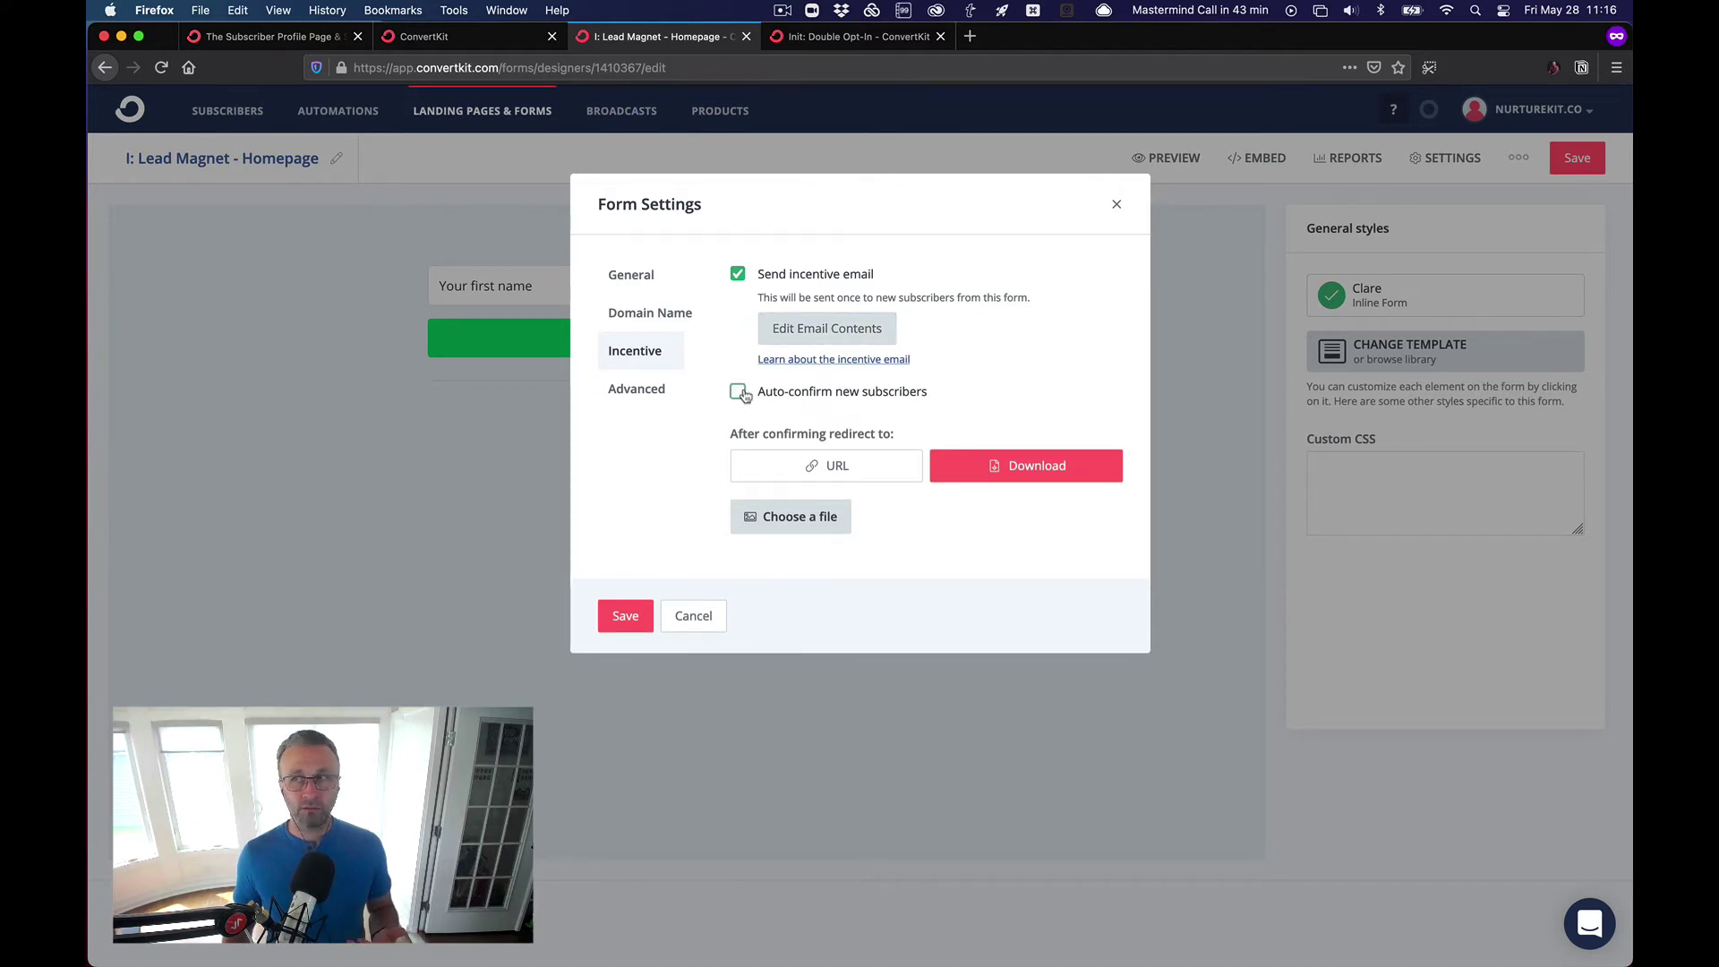
{"action": "left_click", "coordinate": [739, 394]}
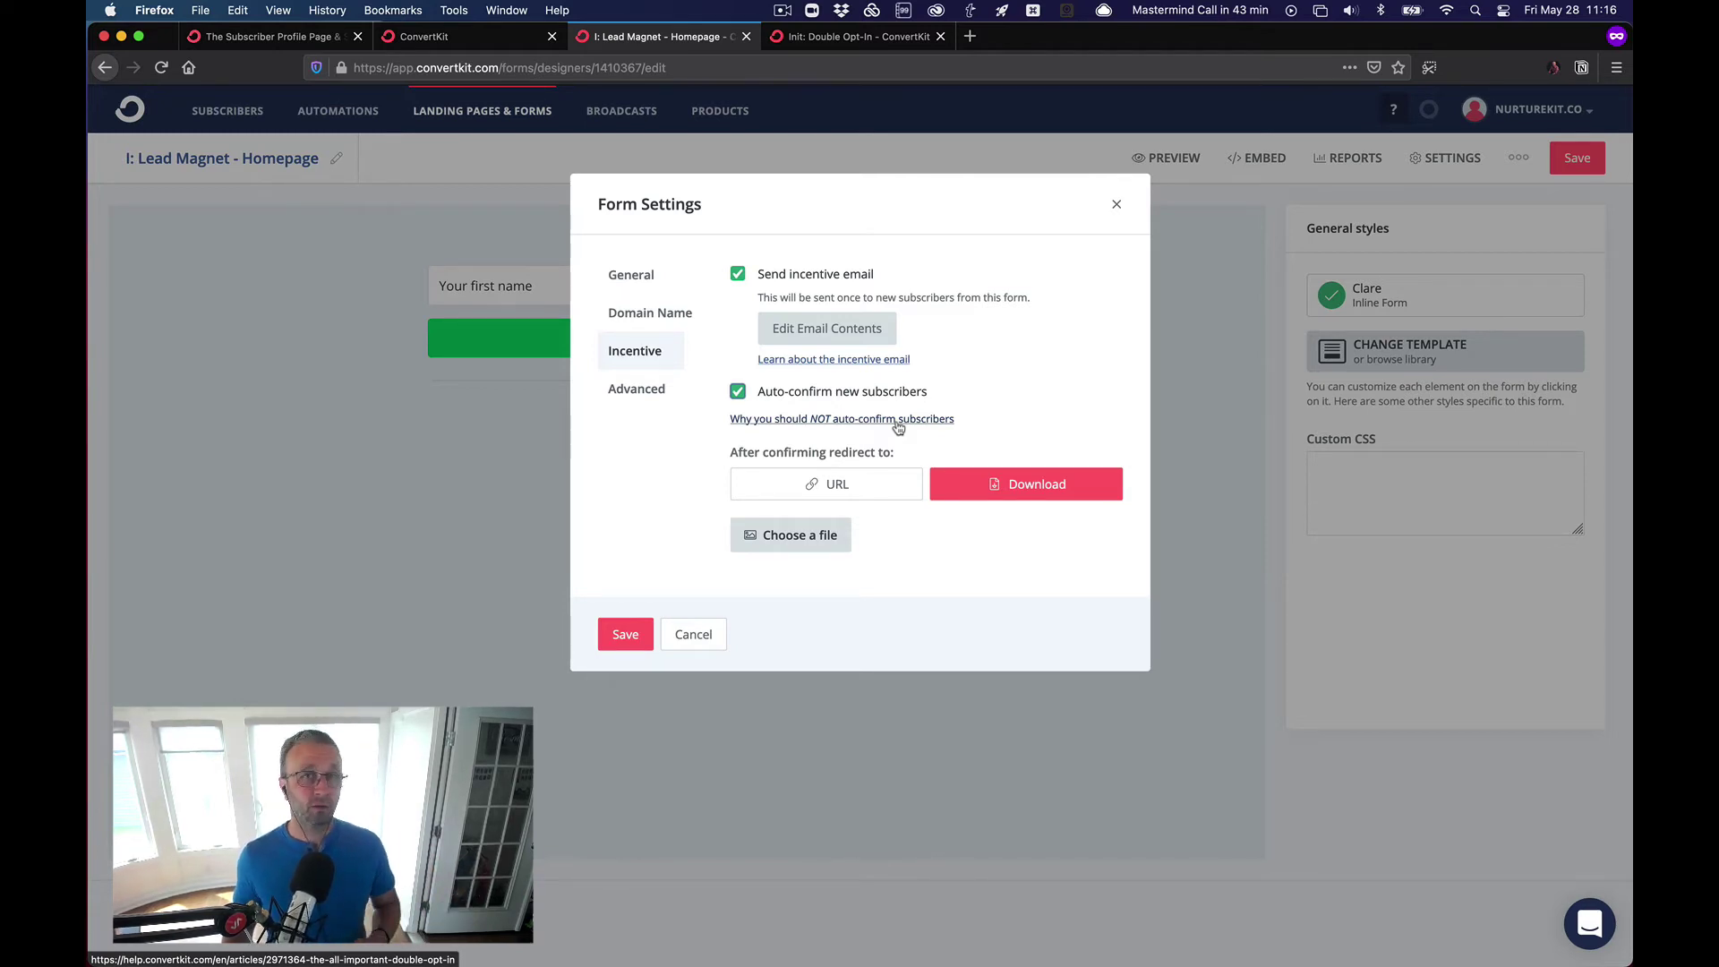
{"action": "left_click", "coordinate": [641, 632]}
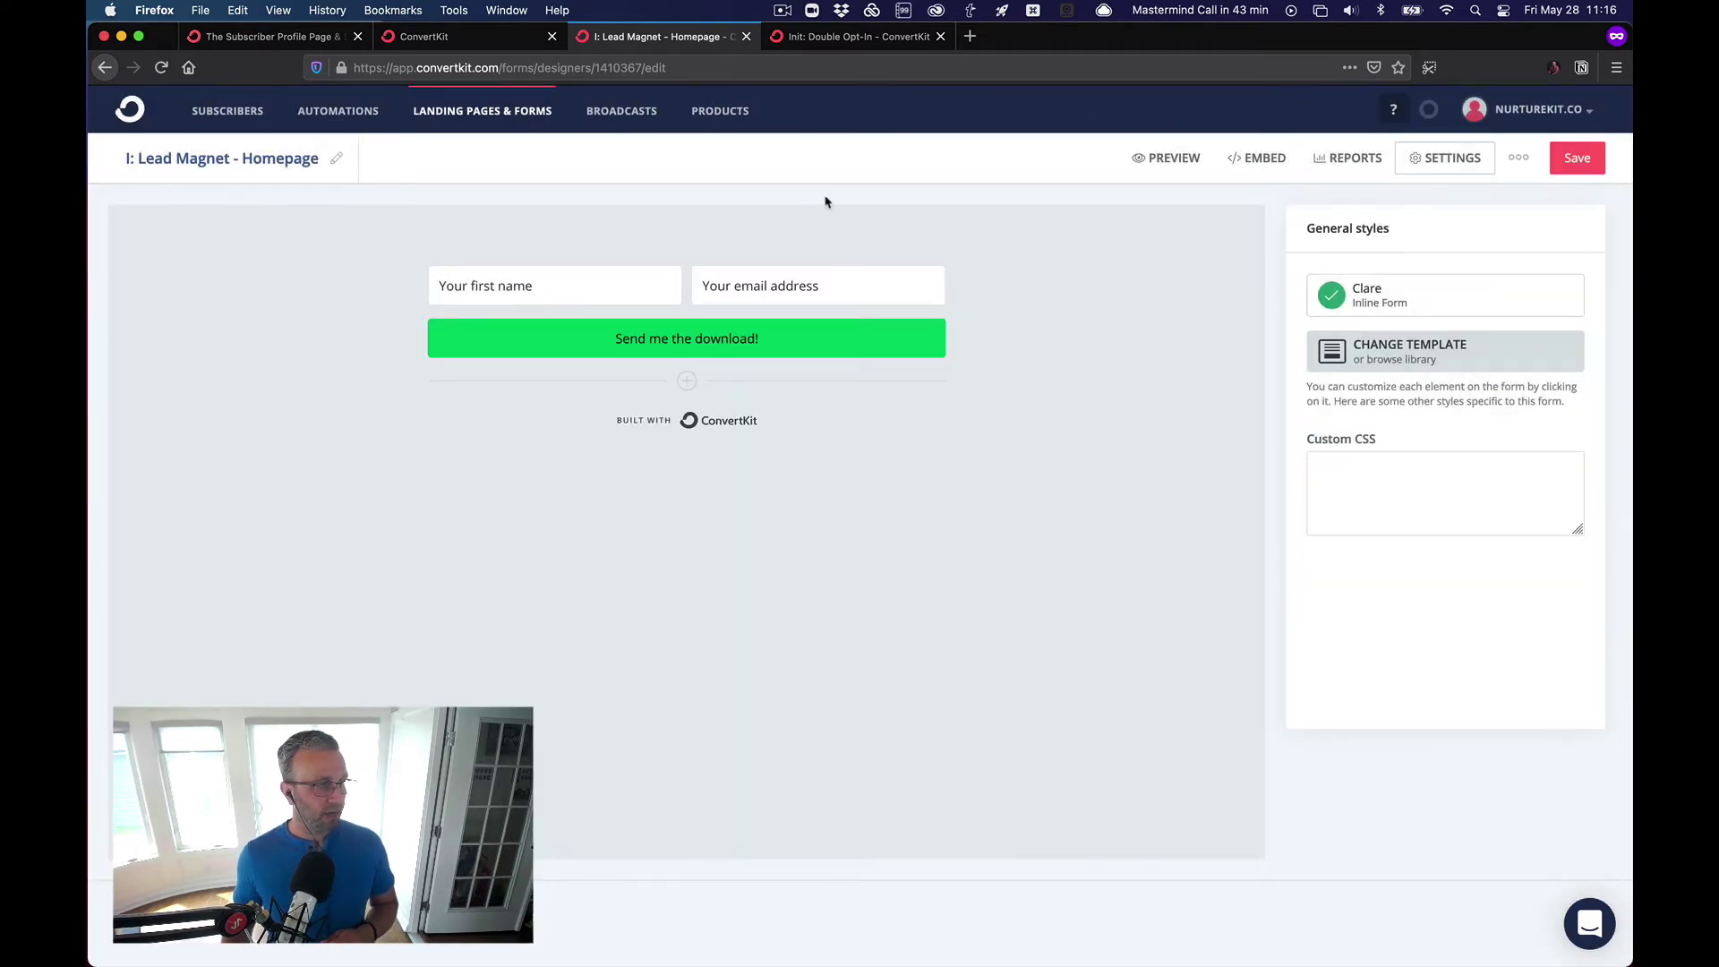
{"action": "left_click", "coordinate": [858, 38]}
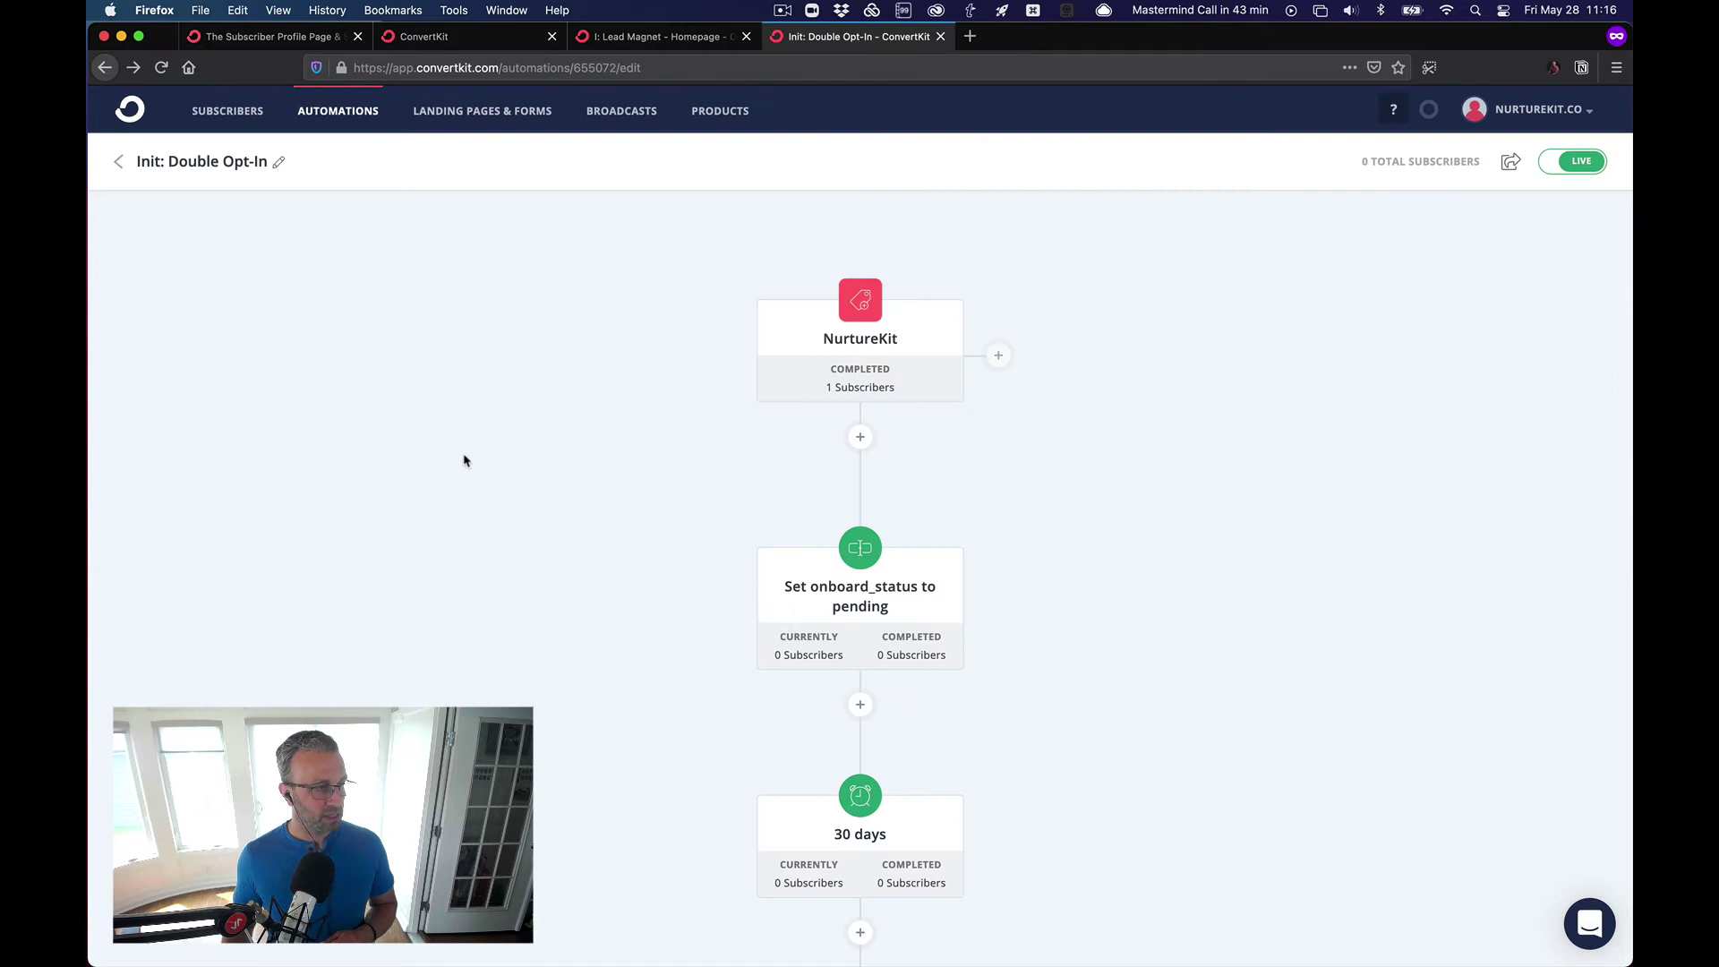
{"action": "mouse_move", "coordinate": [893, 341]}
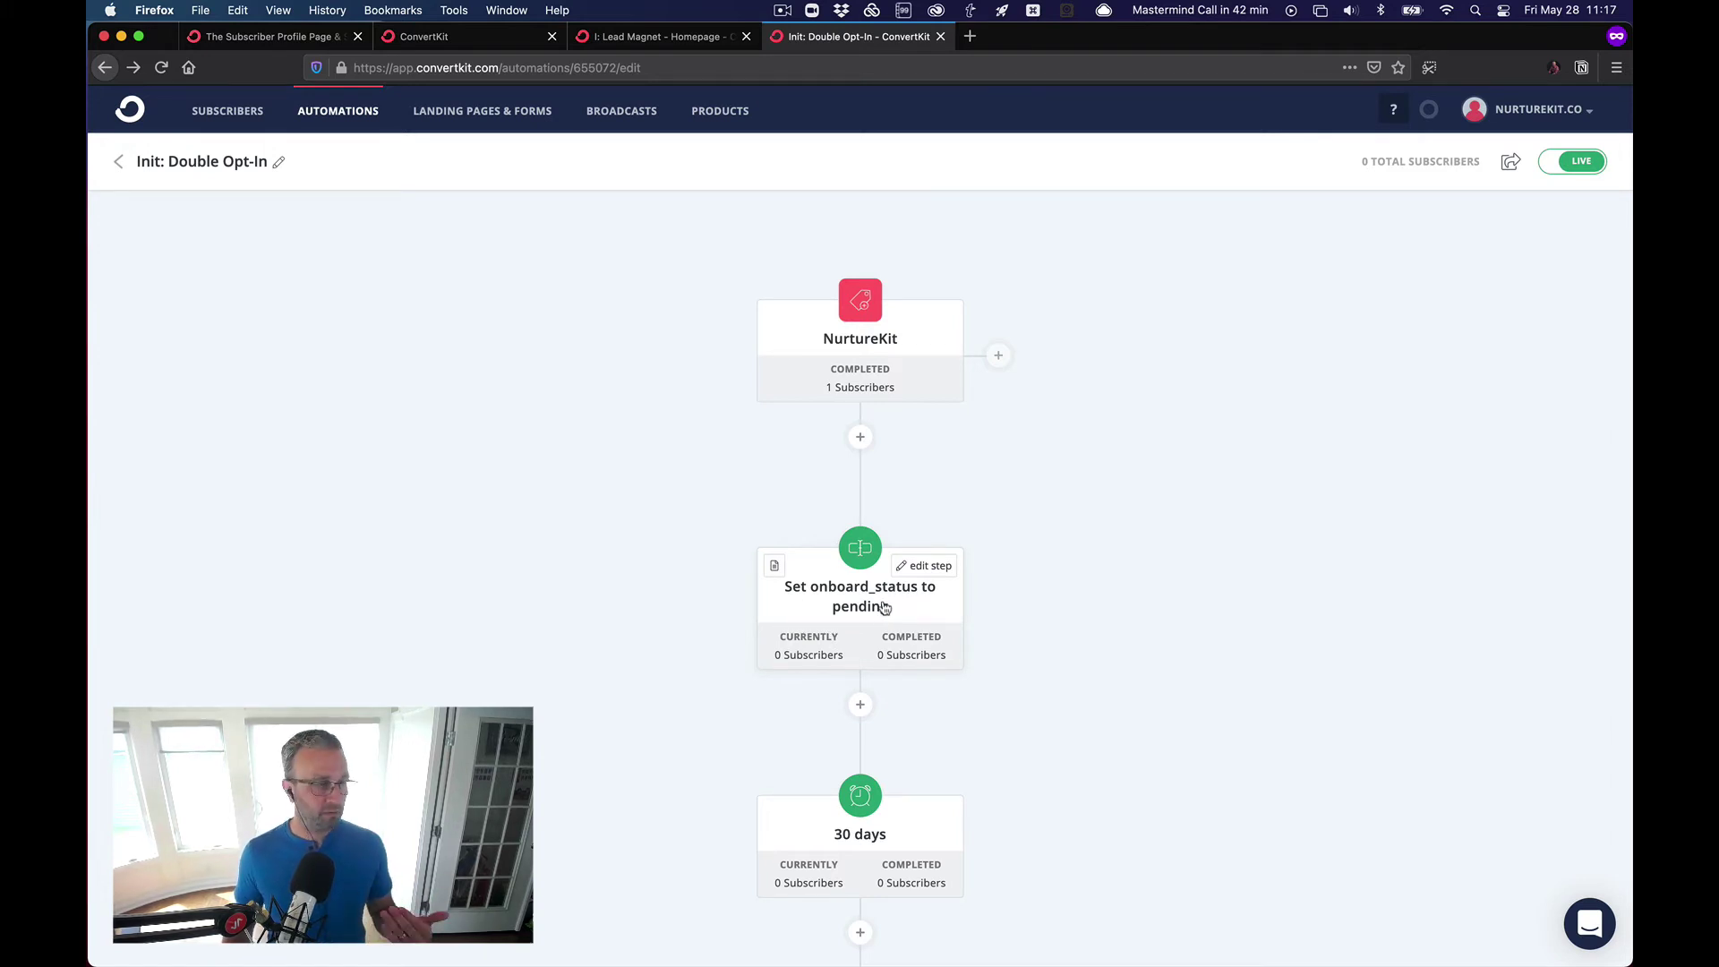
{"action": "left_click", "coordinate": [859, 439]}
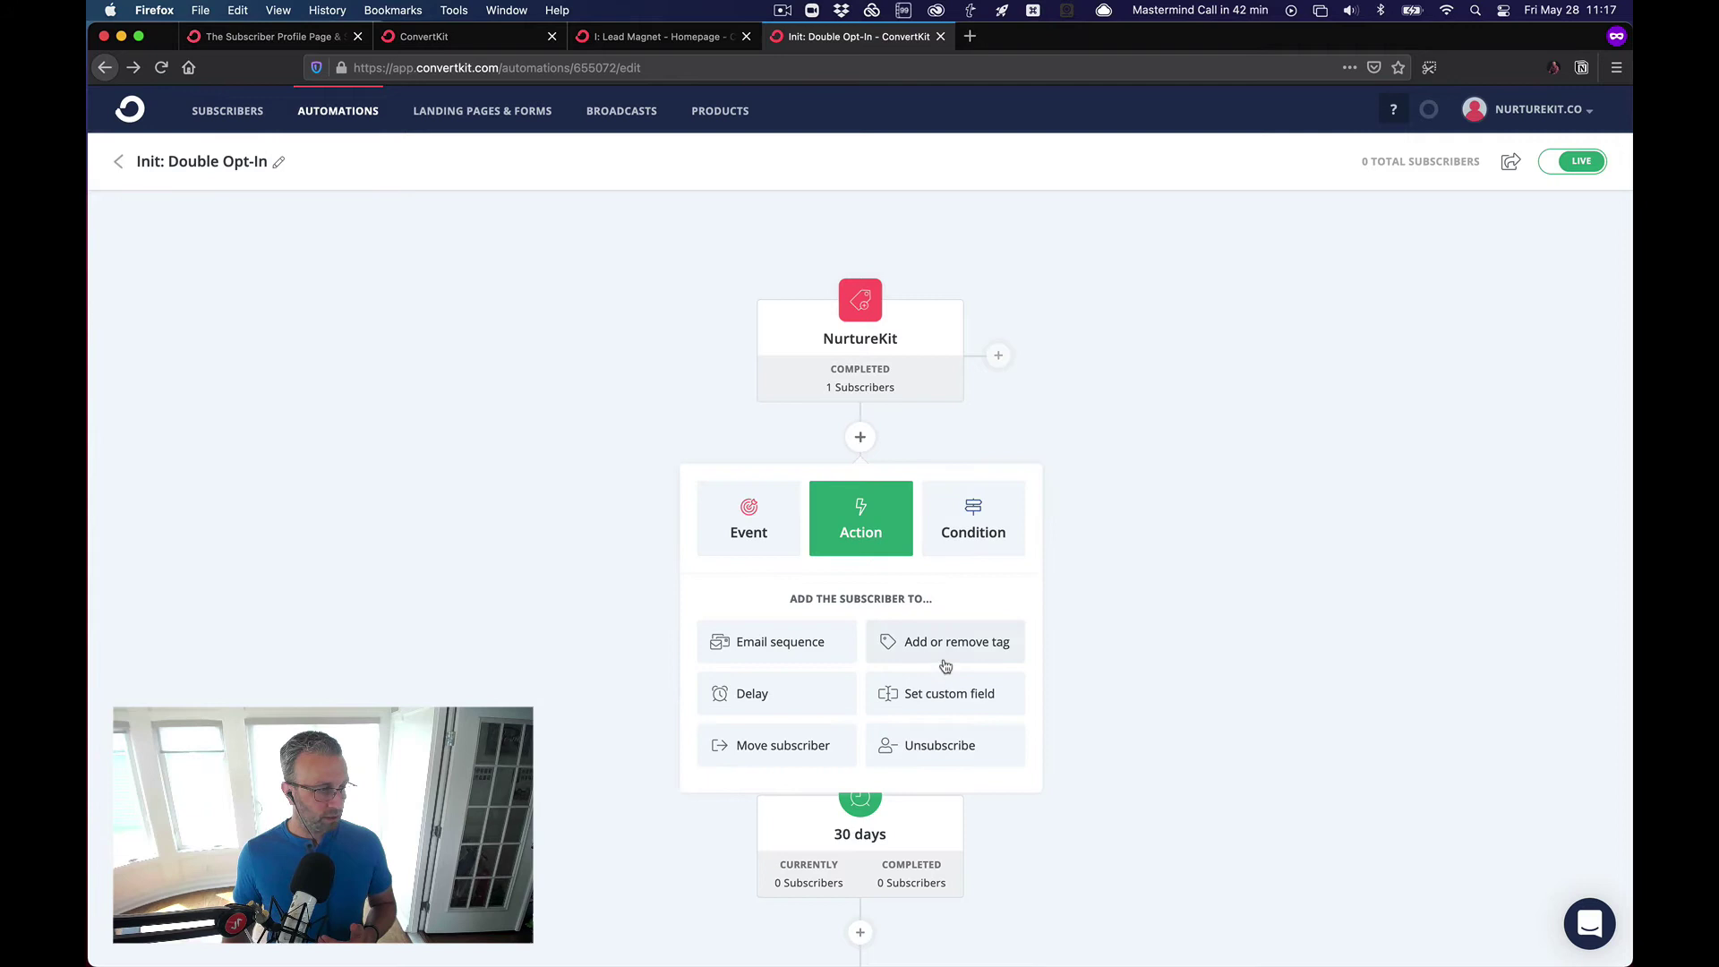
{"action": "left_click", "coordinate": [967, 706]}
{"action": "key", "text": "Escape"}
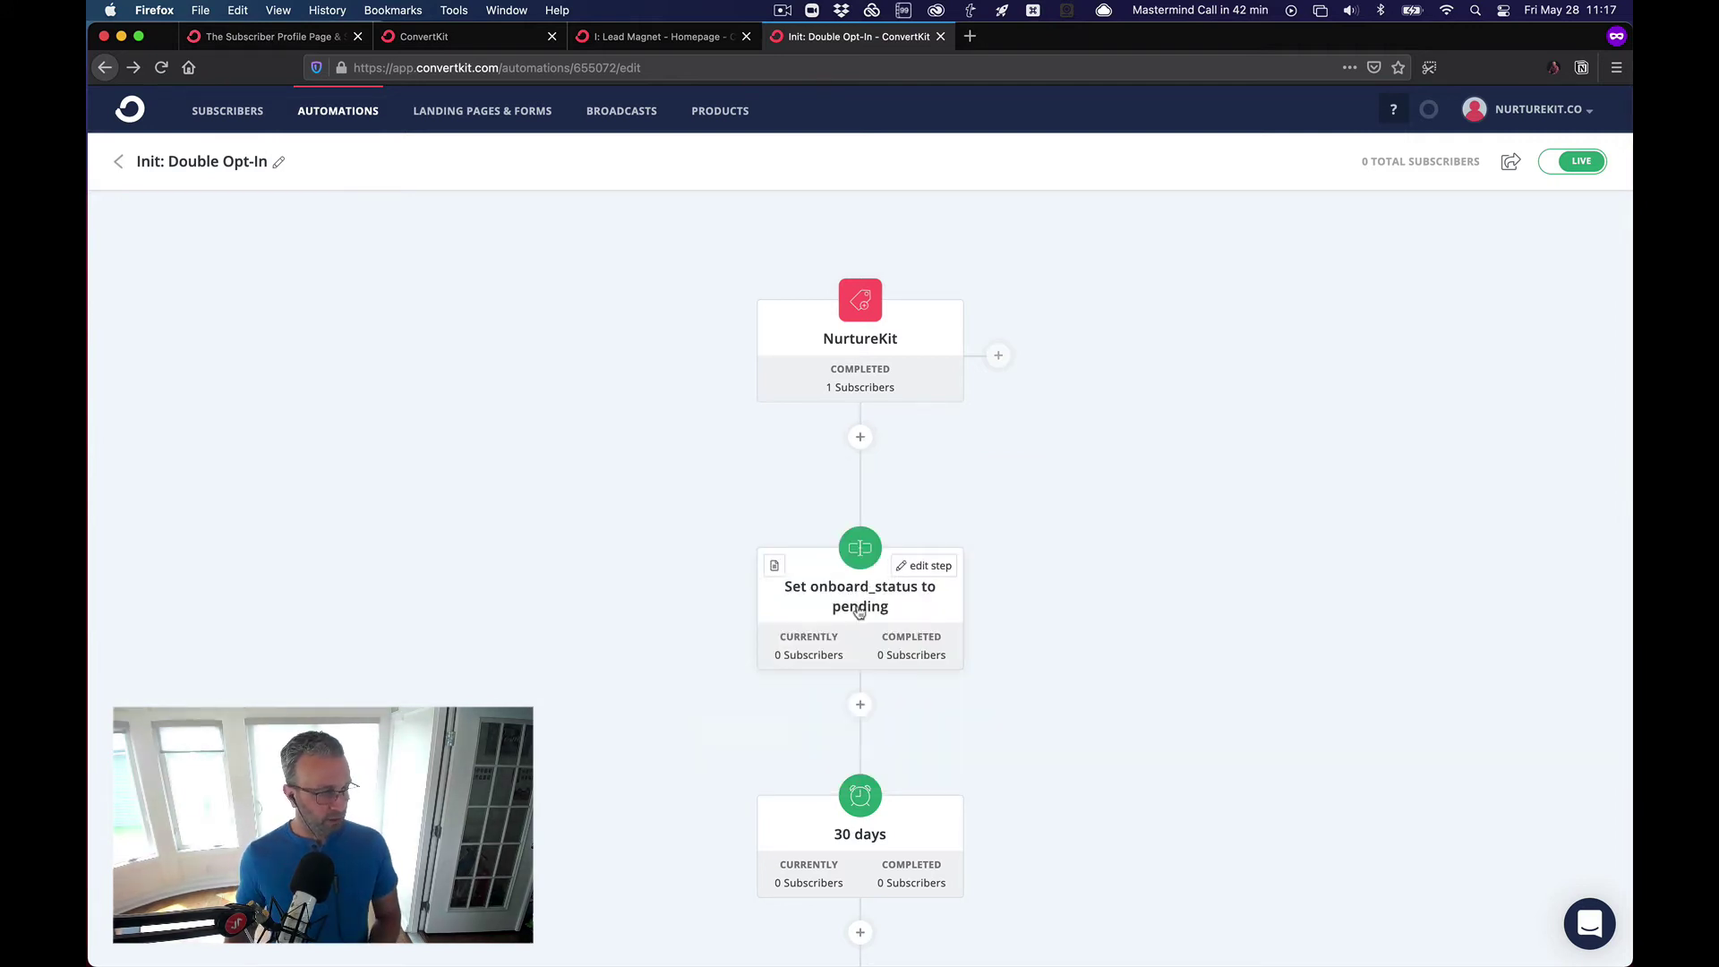
{"action": "scroll", "coordinate": [973, 697], "scroll_direction": "down", "scroll_amount": 3}
{"action": "scroll", "coordinate": [973, 697], "scroll_direction": "down", "scroll_amount": 4}
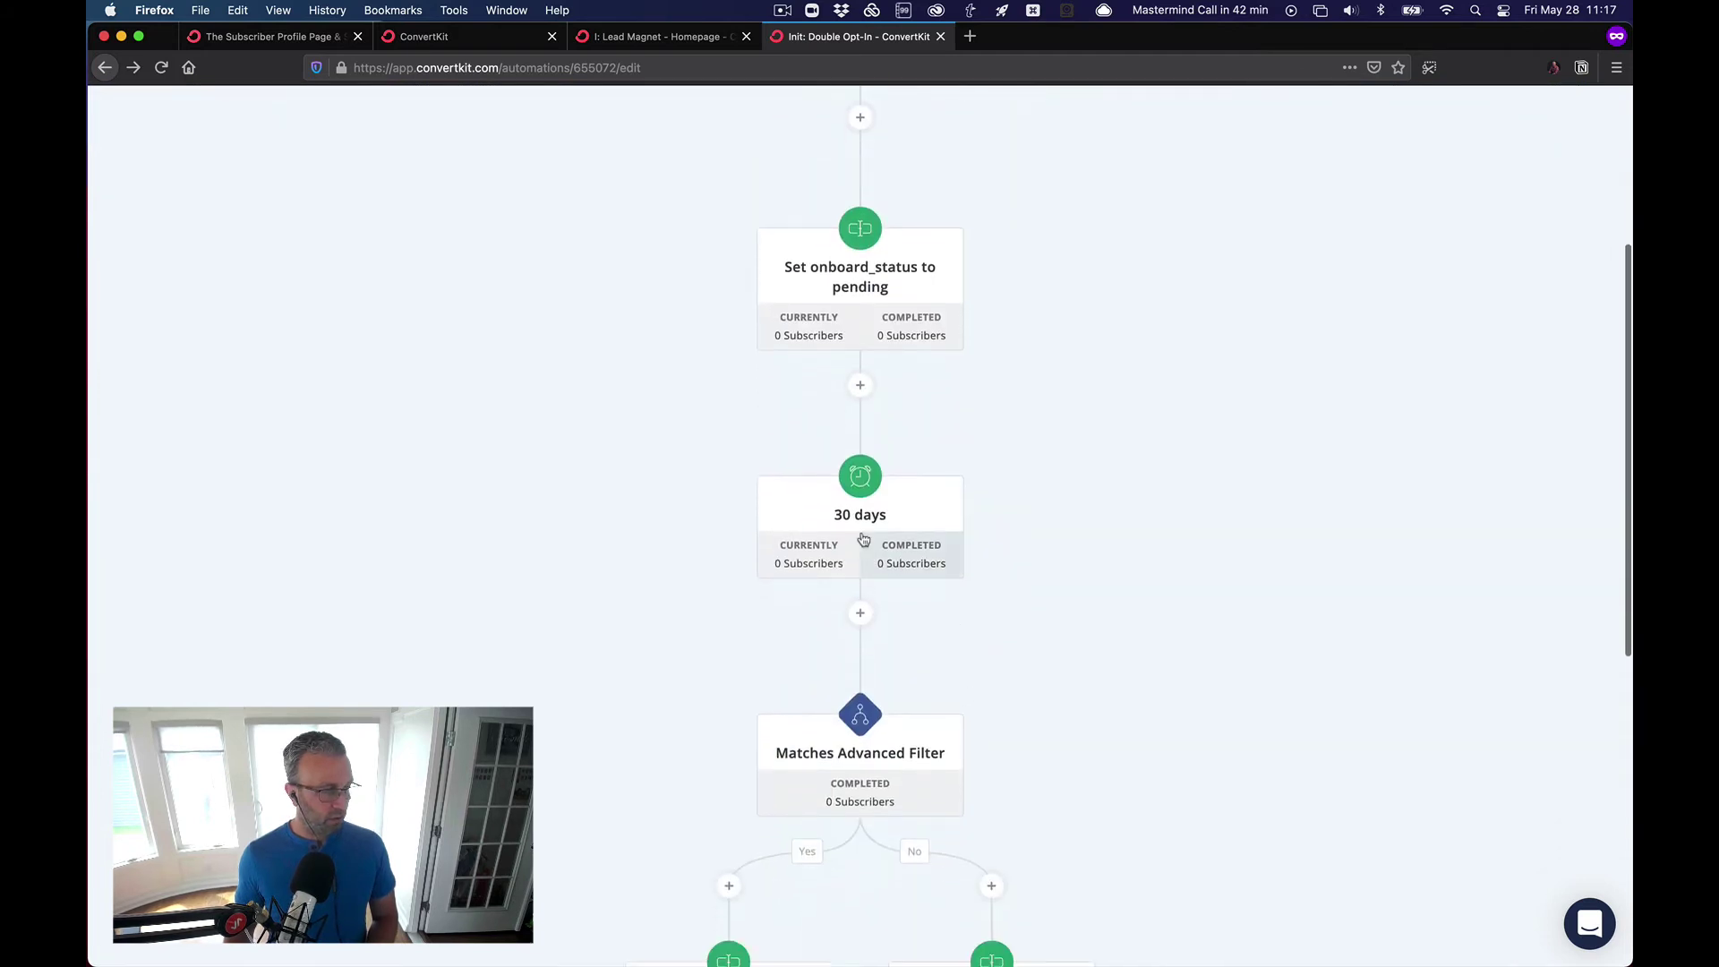
{"action": "mouse_move", "coordinate": [862, 501]}
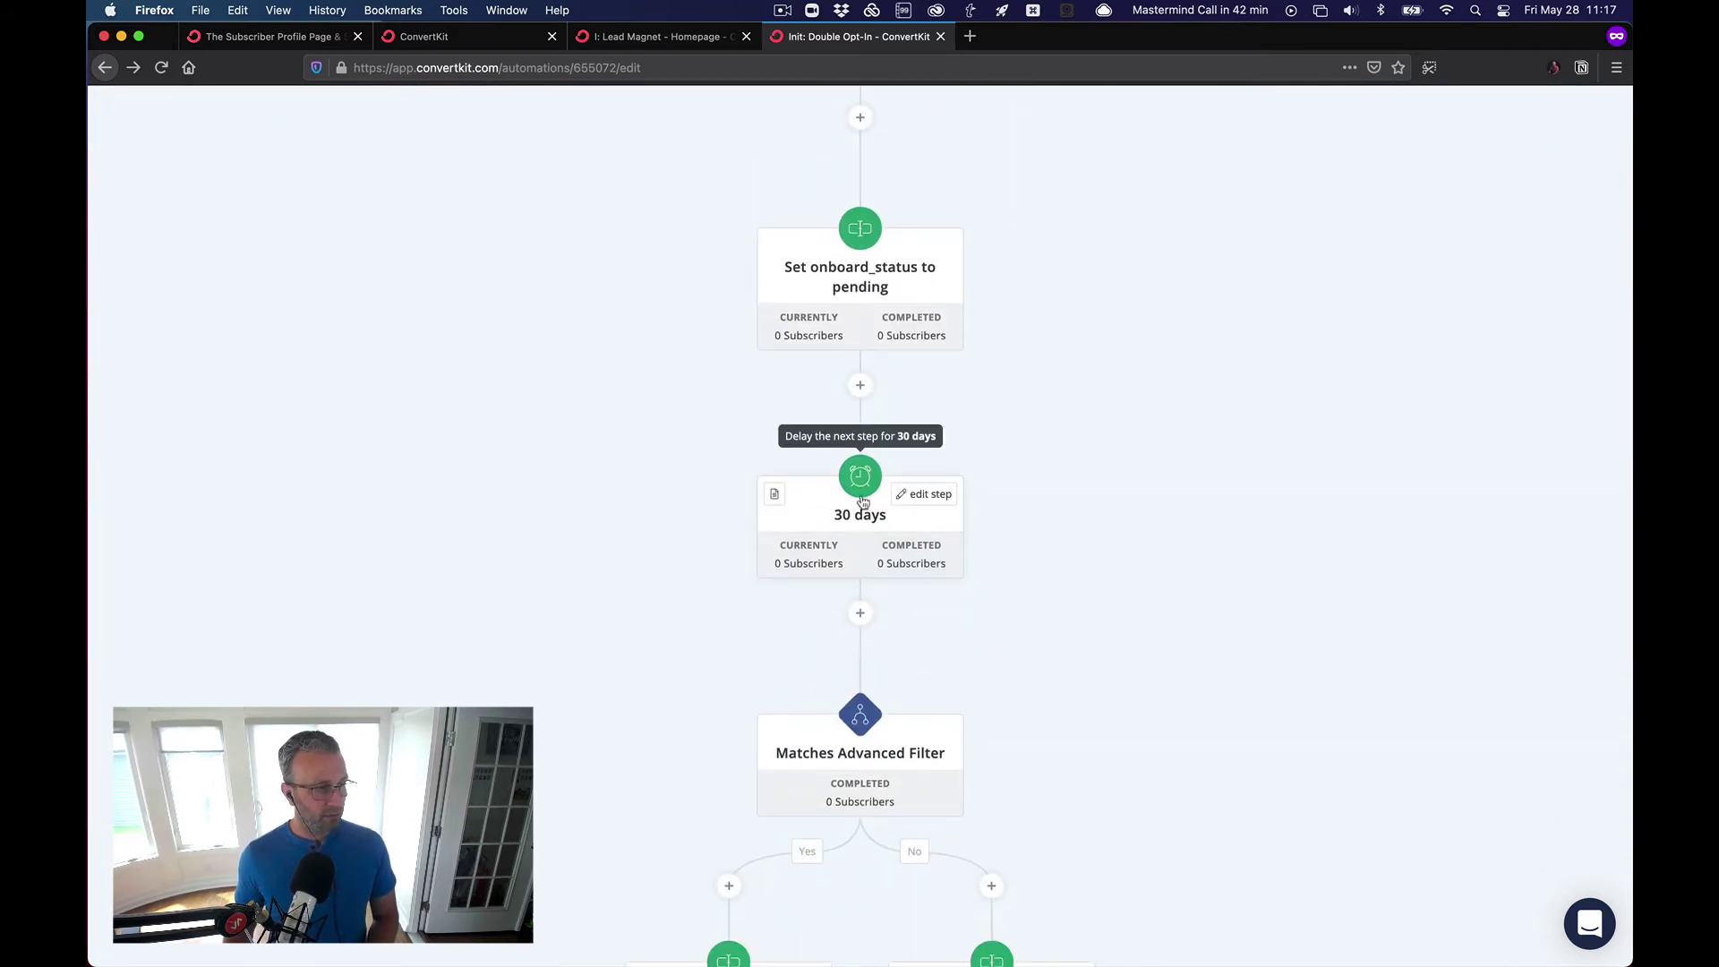
{"action": "mouse_move", "coordinate": [842, 288]}
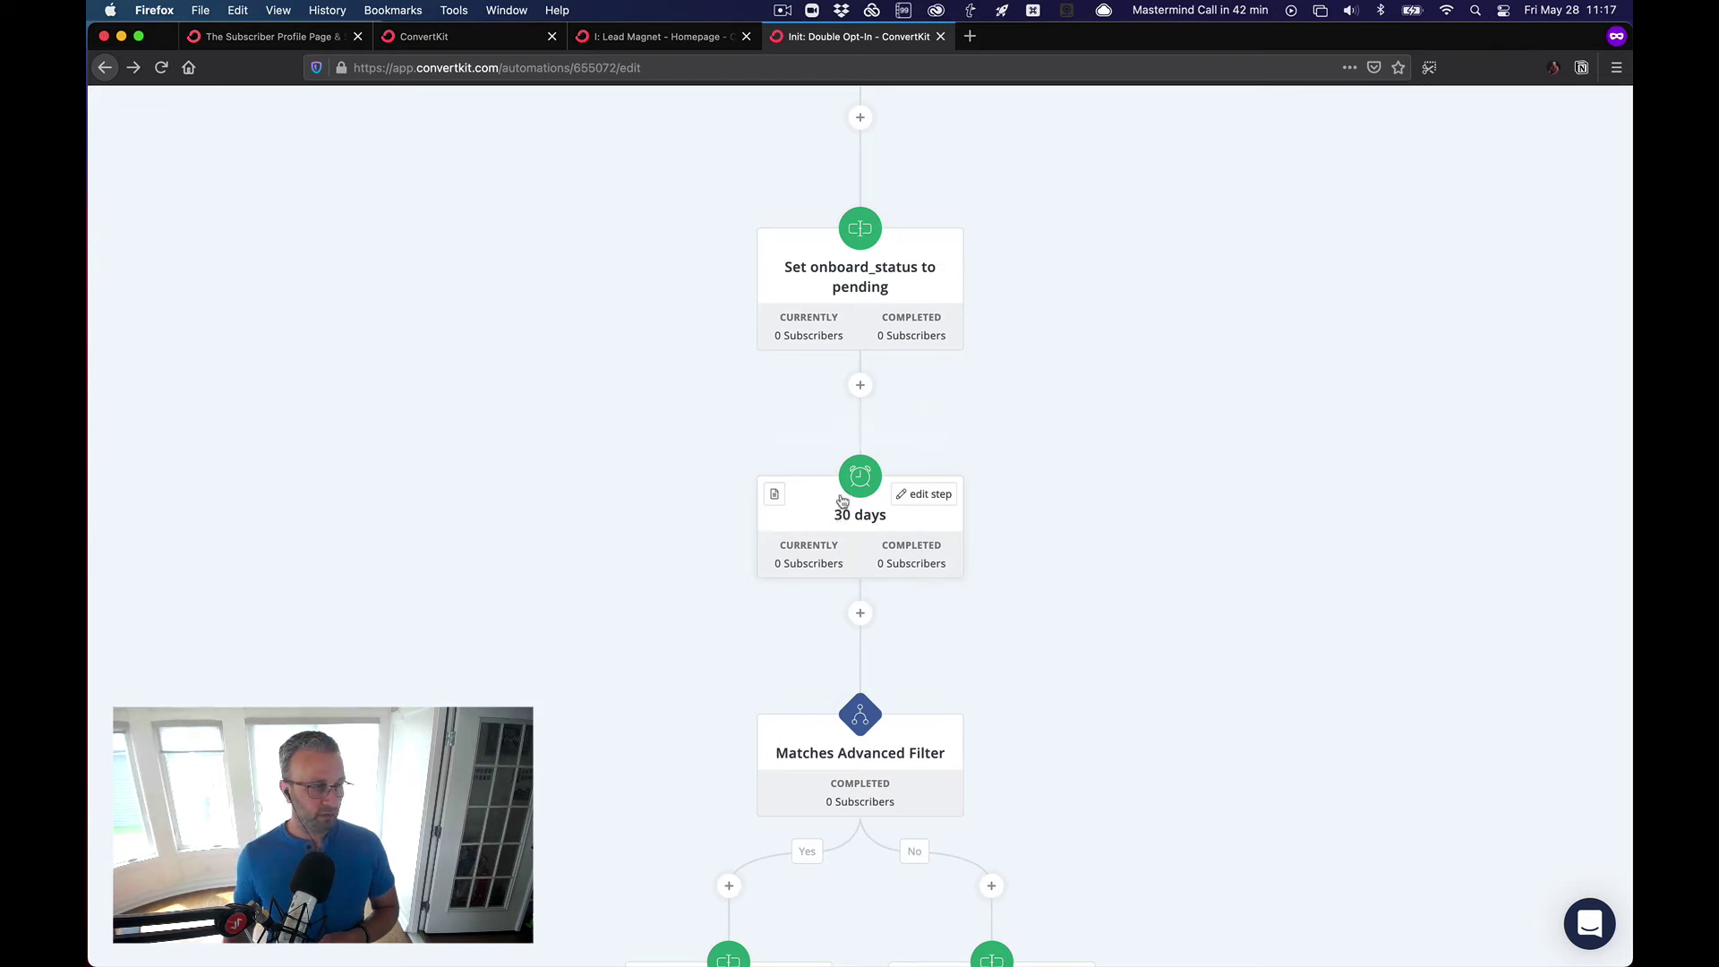
{"action": "scroll", "coordinate": [1140, 629], "scroll_direction": "down", "scroll_amount": 4}
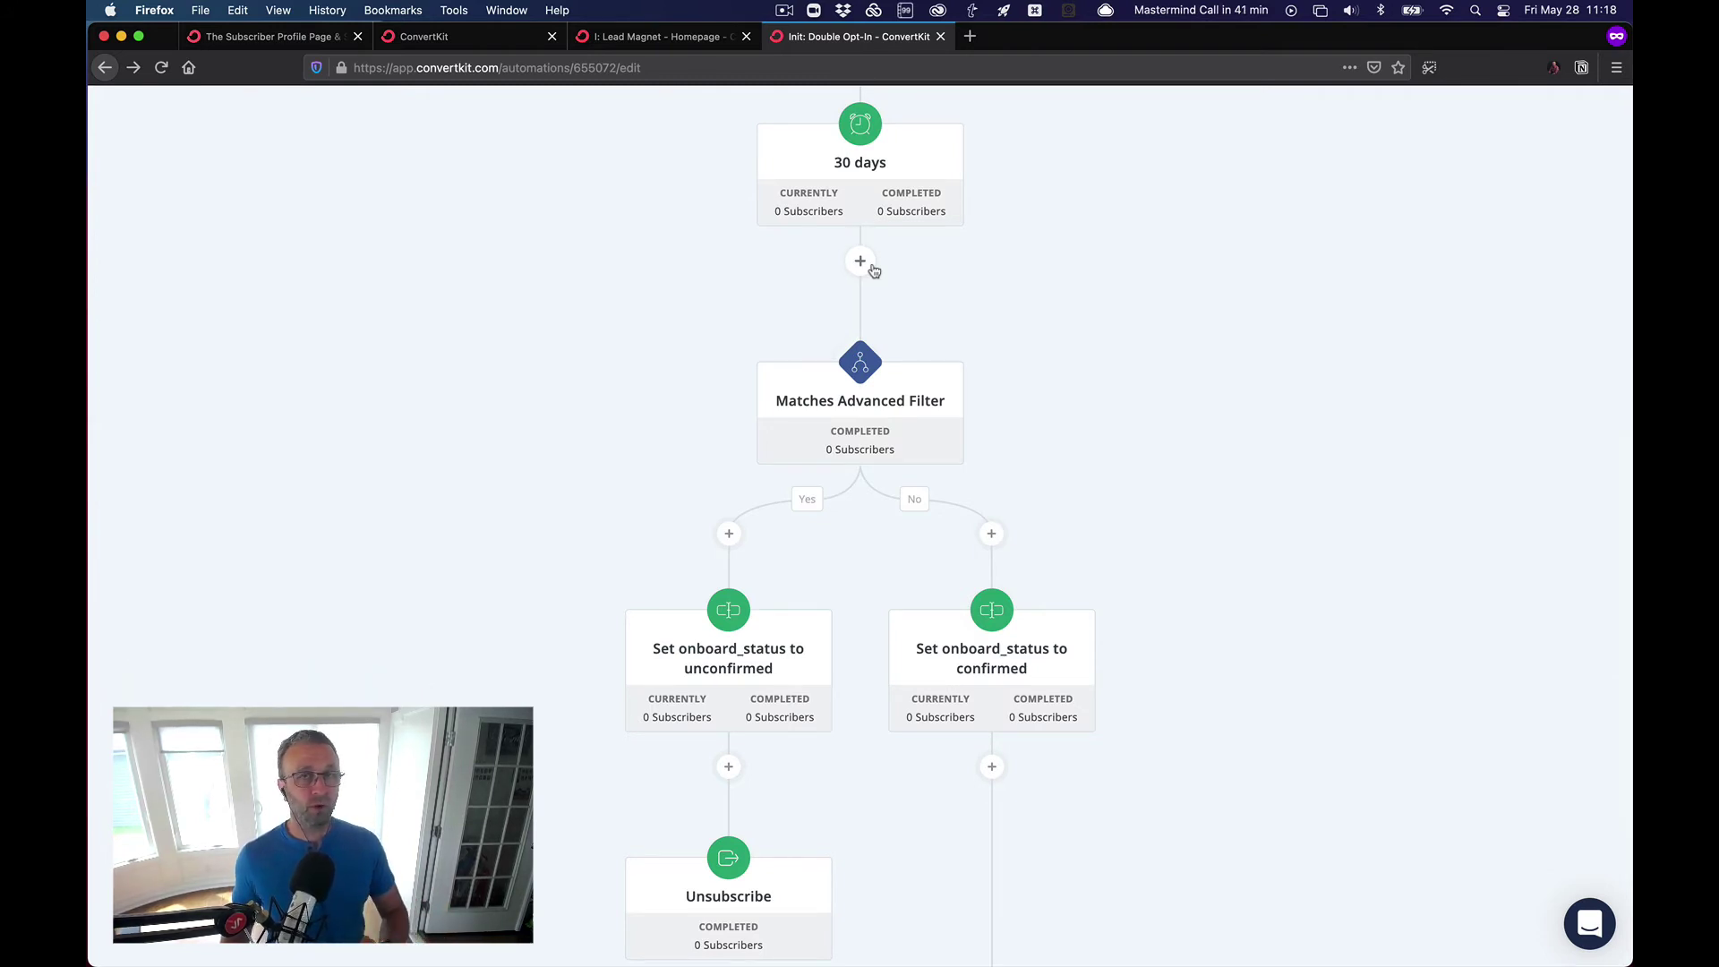
- Add an advanced filter condition for Cold subscribers below the 30-day delay
{"action": "left_click", "coordinate": [861, 261]}
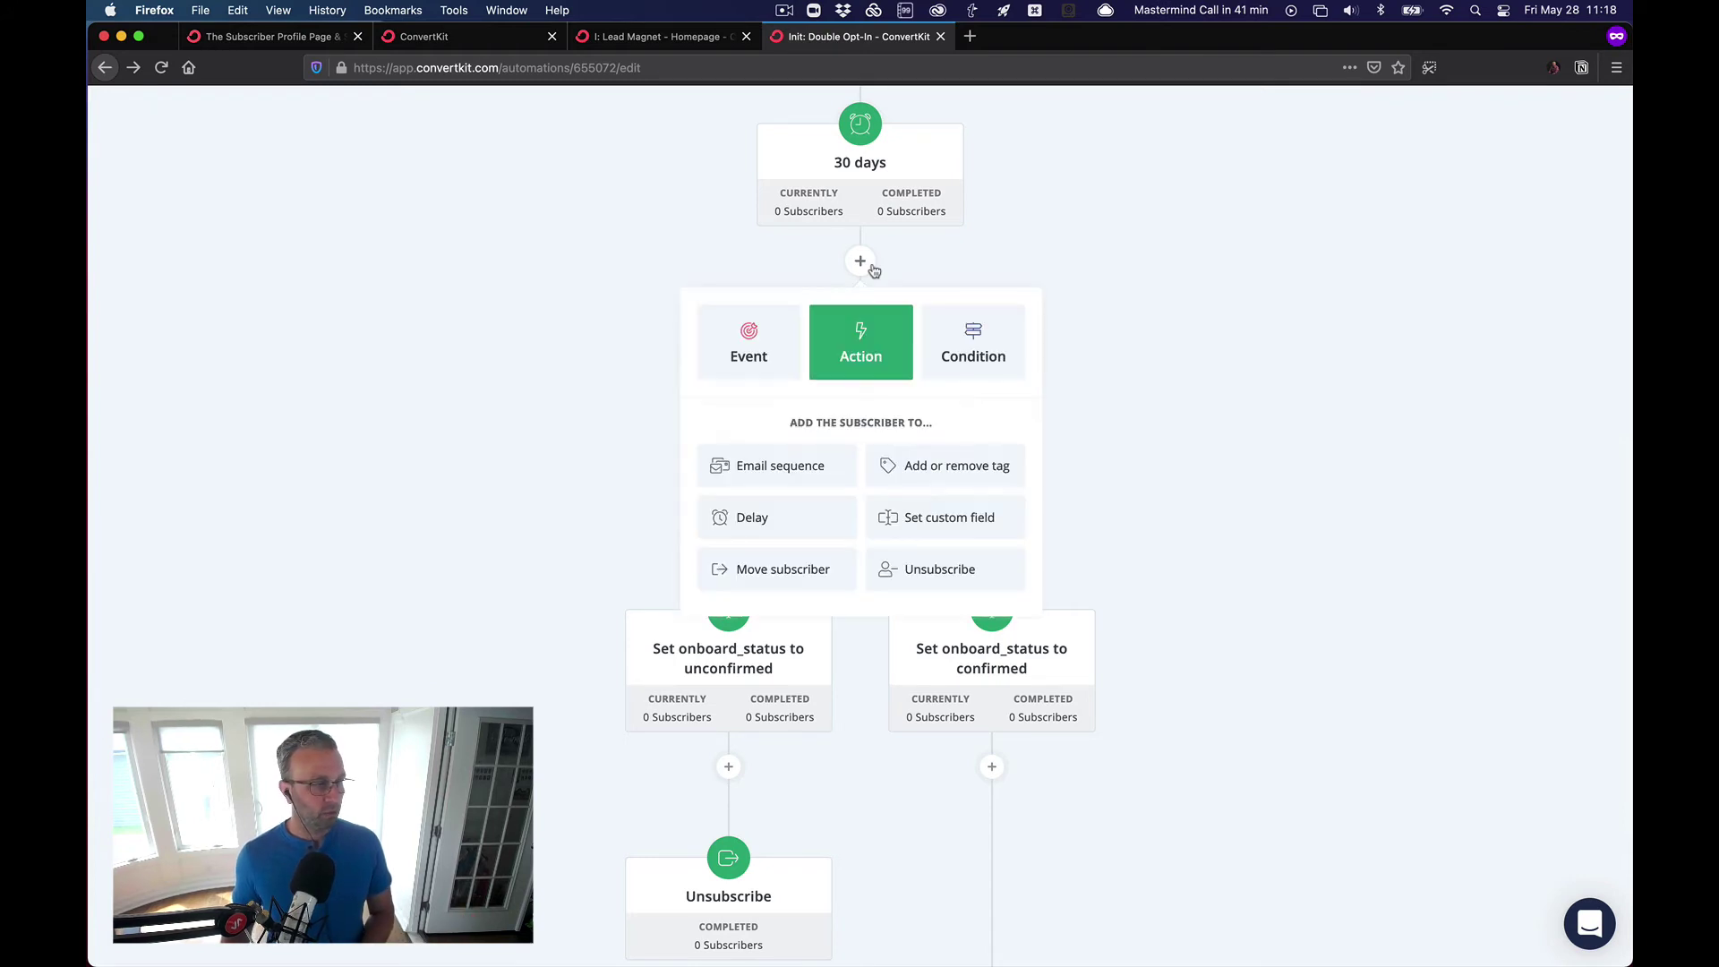
{"action": "left_click", "coordinate": [968, 365]}
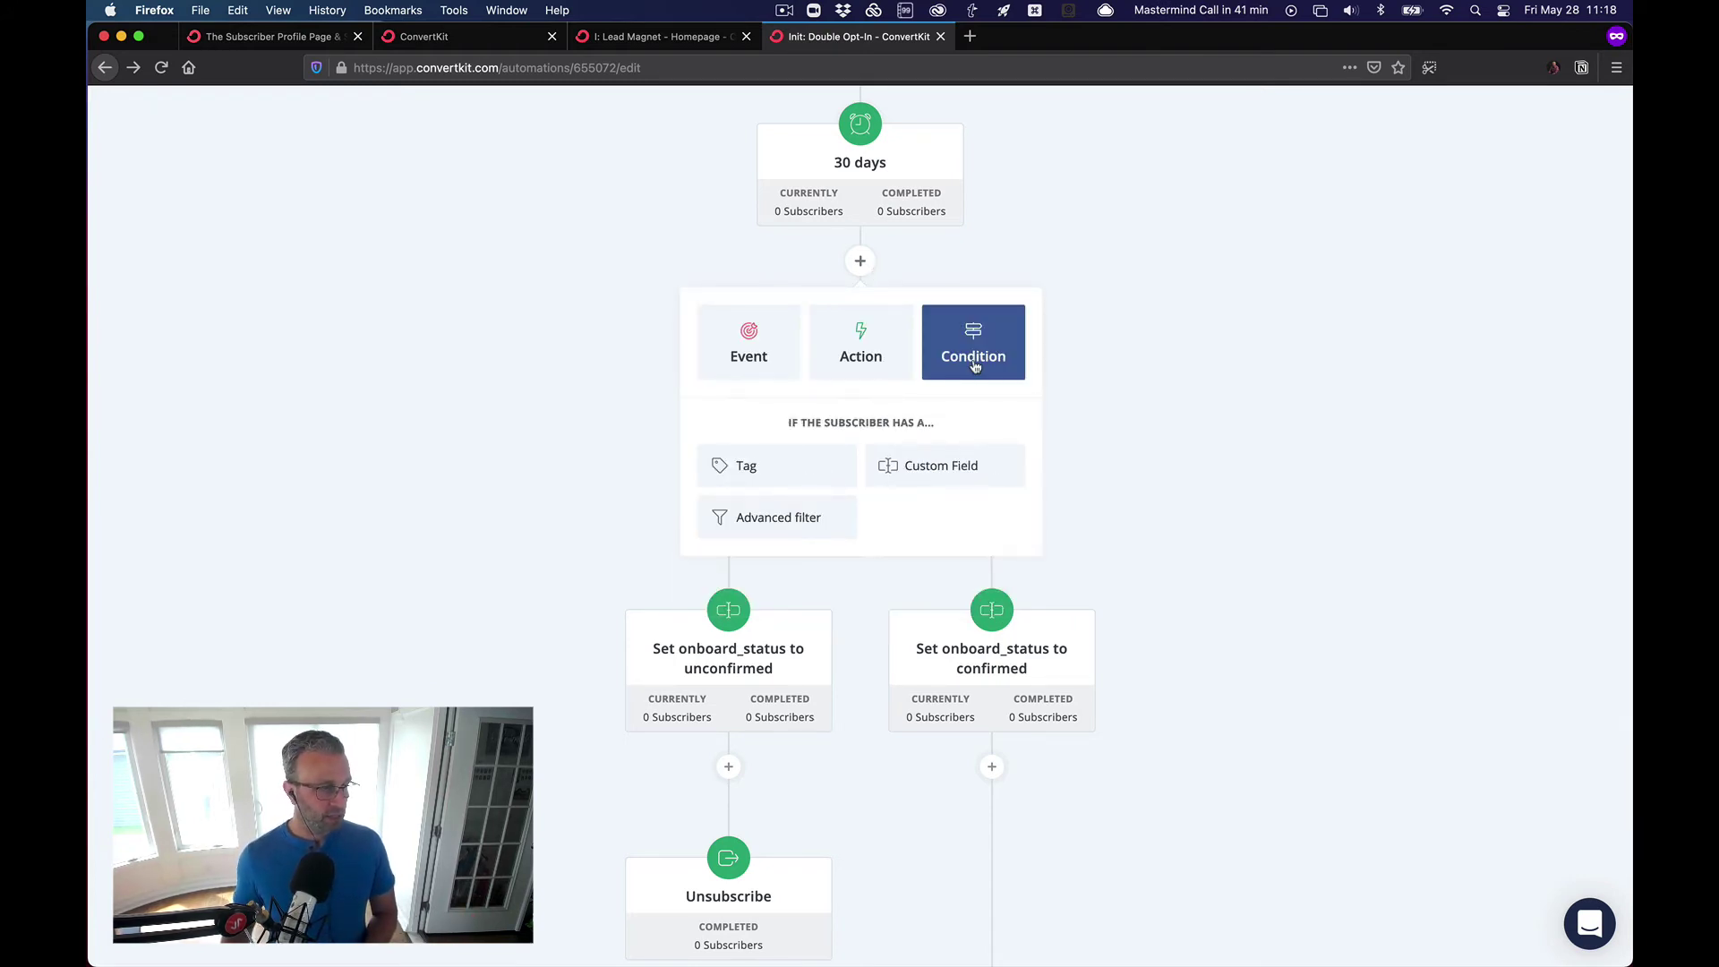
{"action": "left_click", "coordinate": [787, 517]}
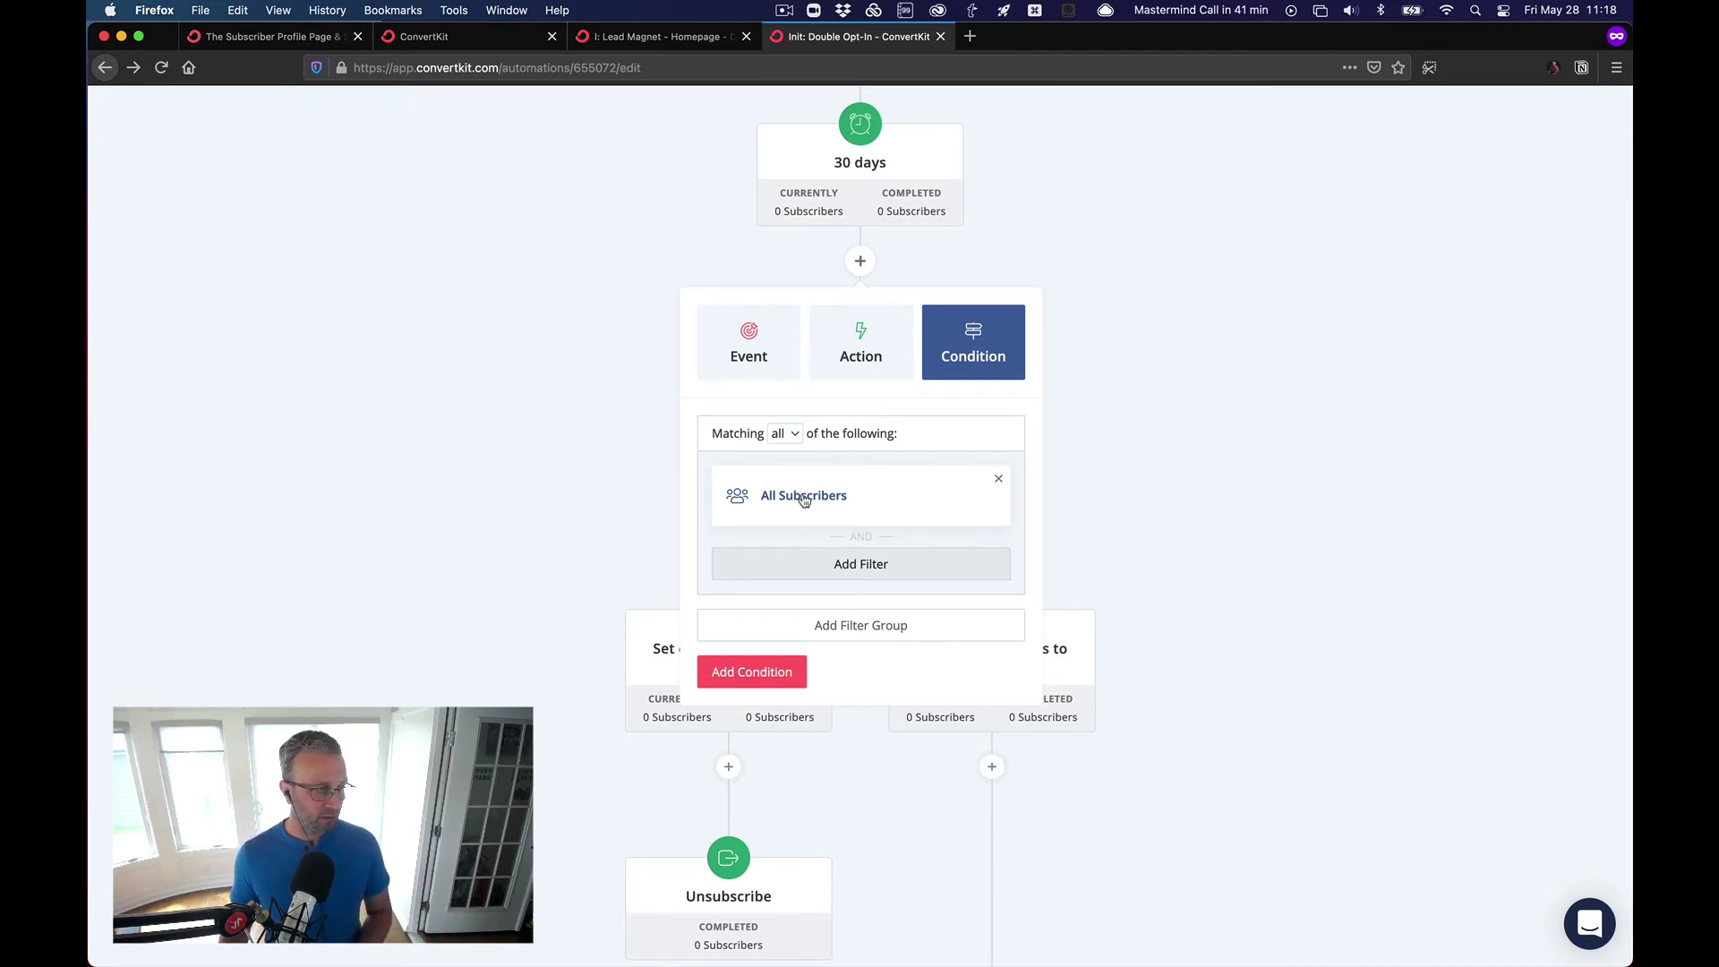
{"action": "left_click", "coordinate": [804, 498]}
{"action": "left_click", "coordinate": [827, 537]}
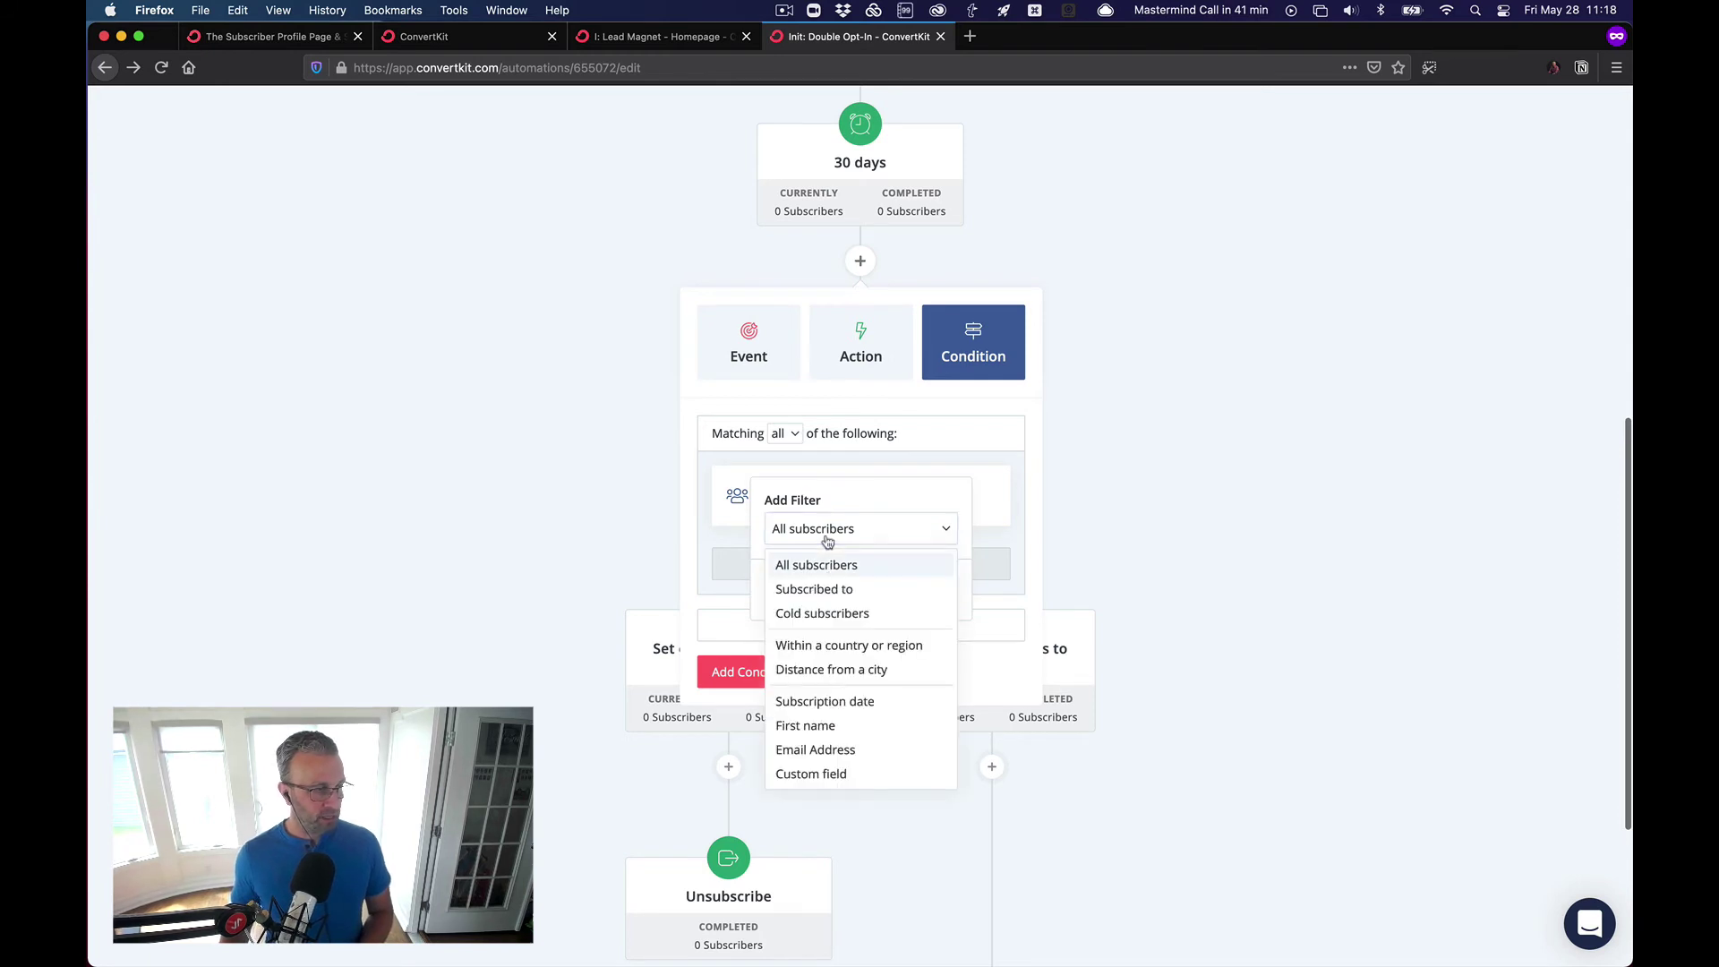
{"action": "left_click", "coordinate": [825, 616]}
{"action": "left_click", "coordinate": [904, 598]}
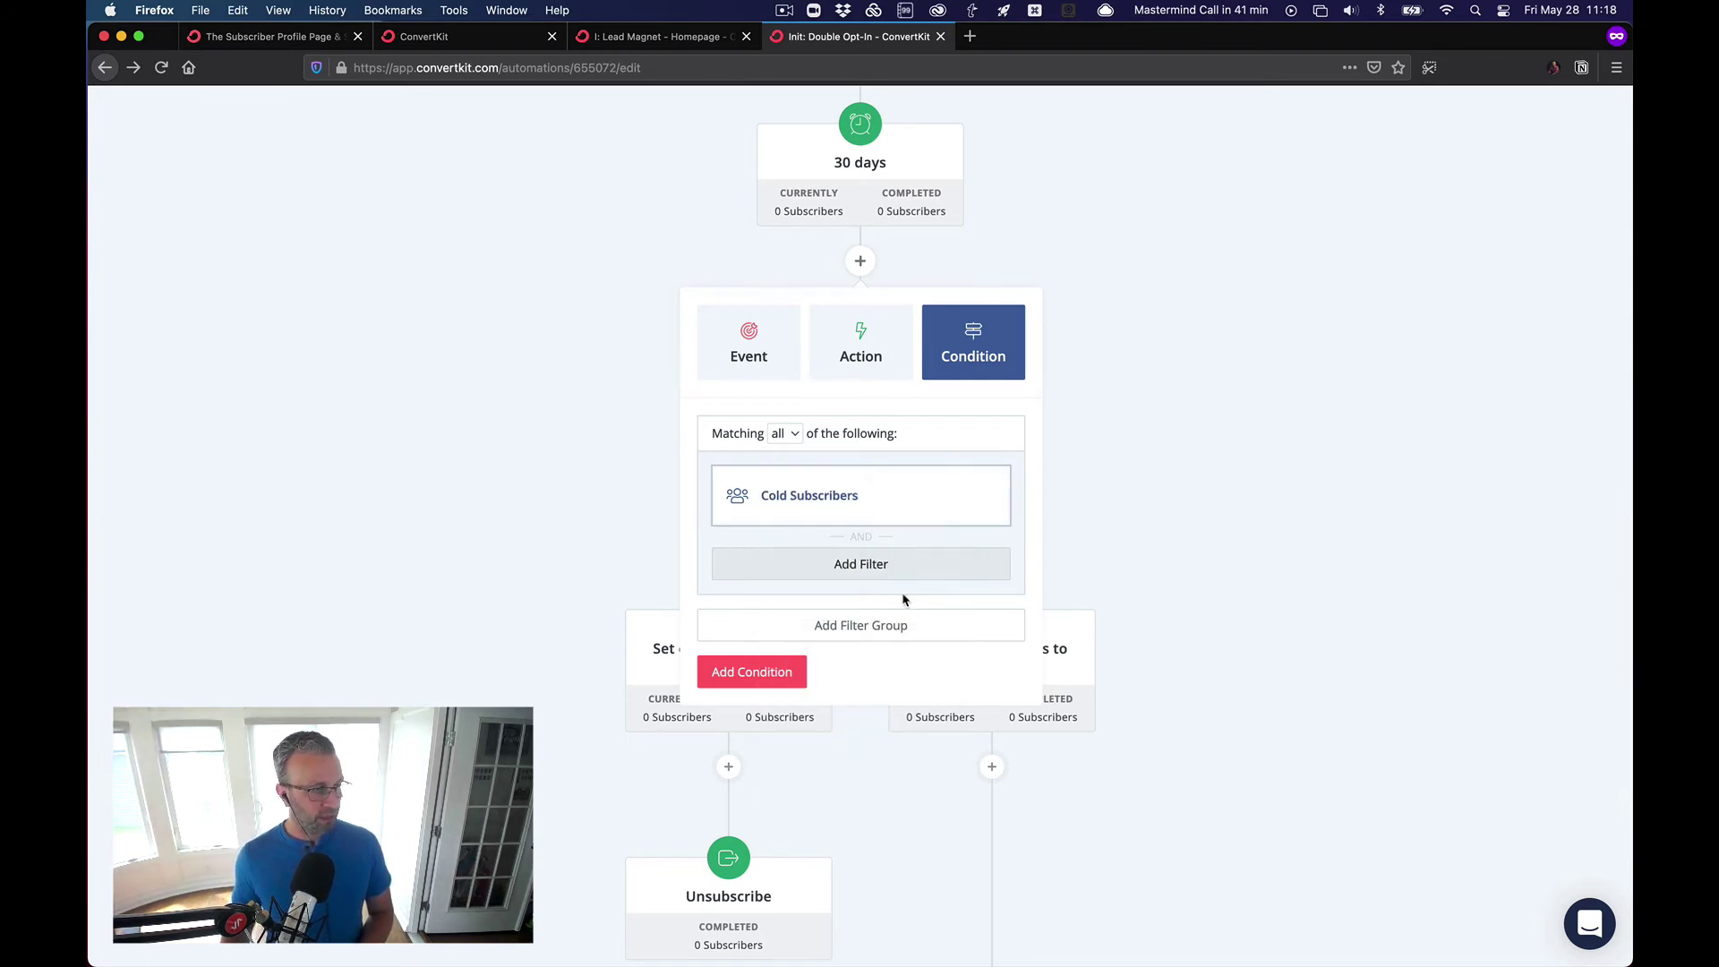
{"action": "left_click", "coordinate": [742, 688]}
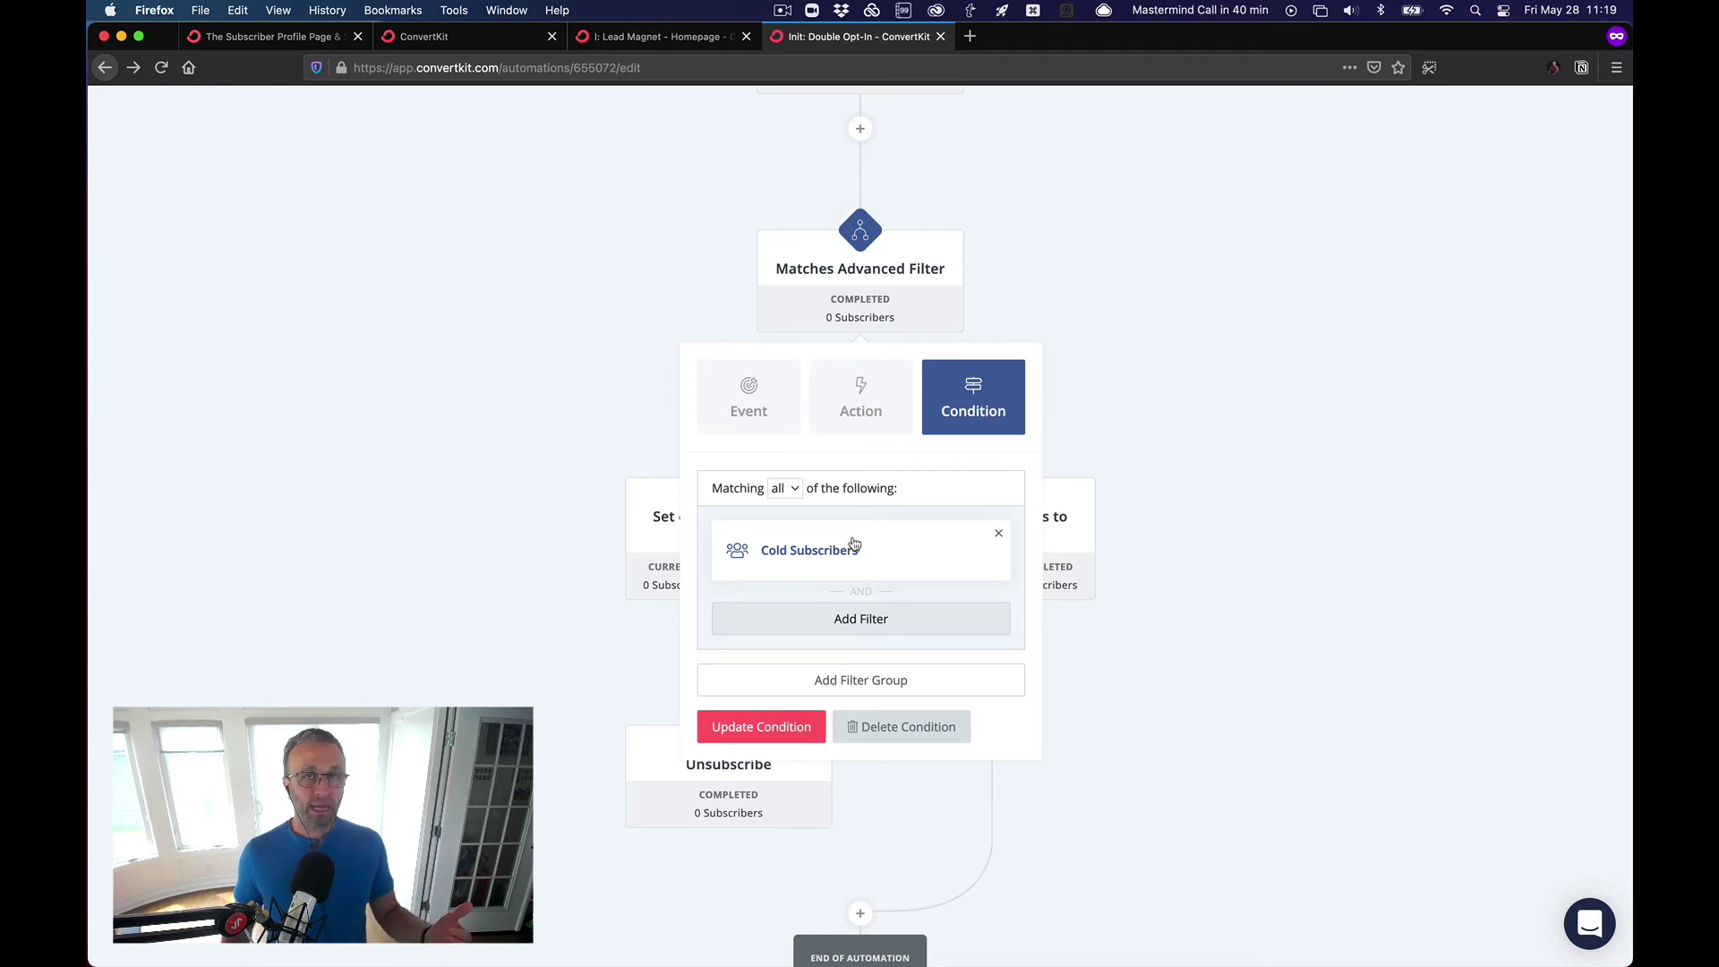
- Recheck the condition's filter options and keep Cold subscribers as the filter
{"action": "left_click", "coordinate": [877, 552]}
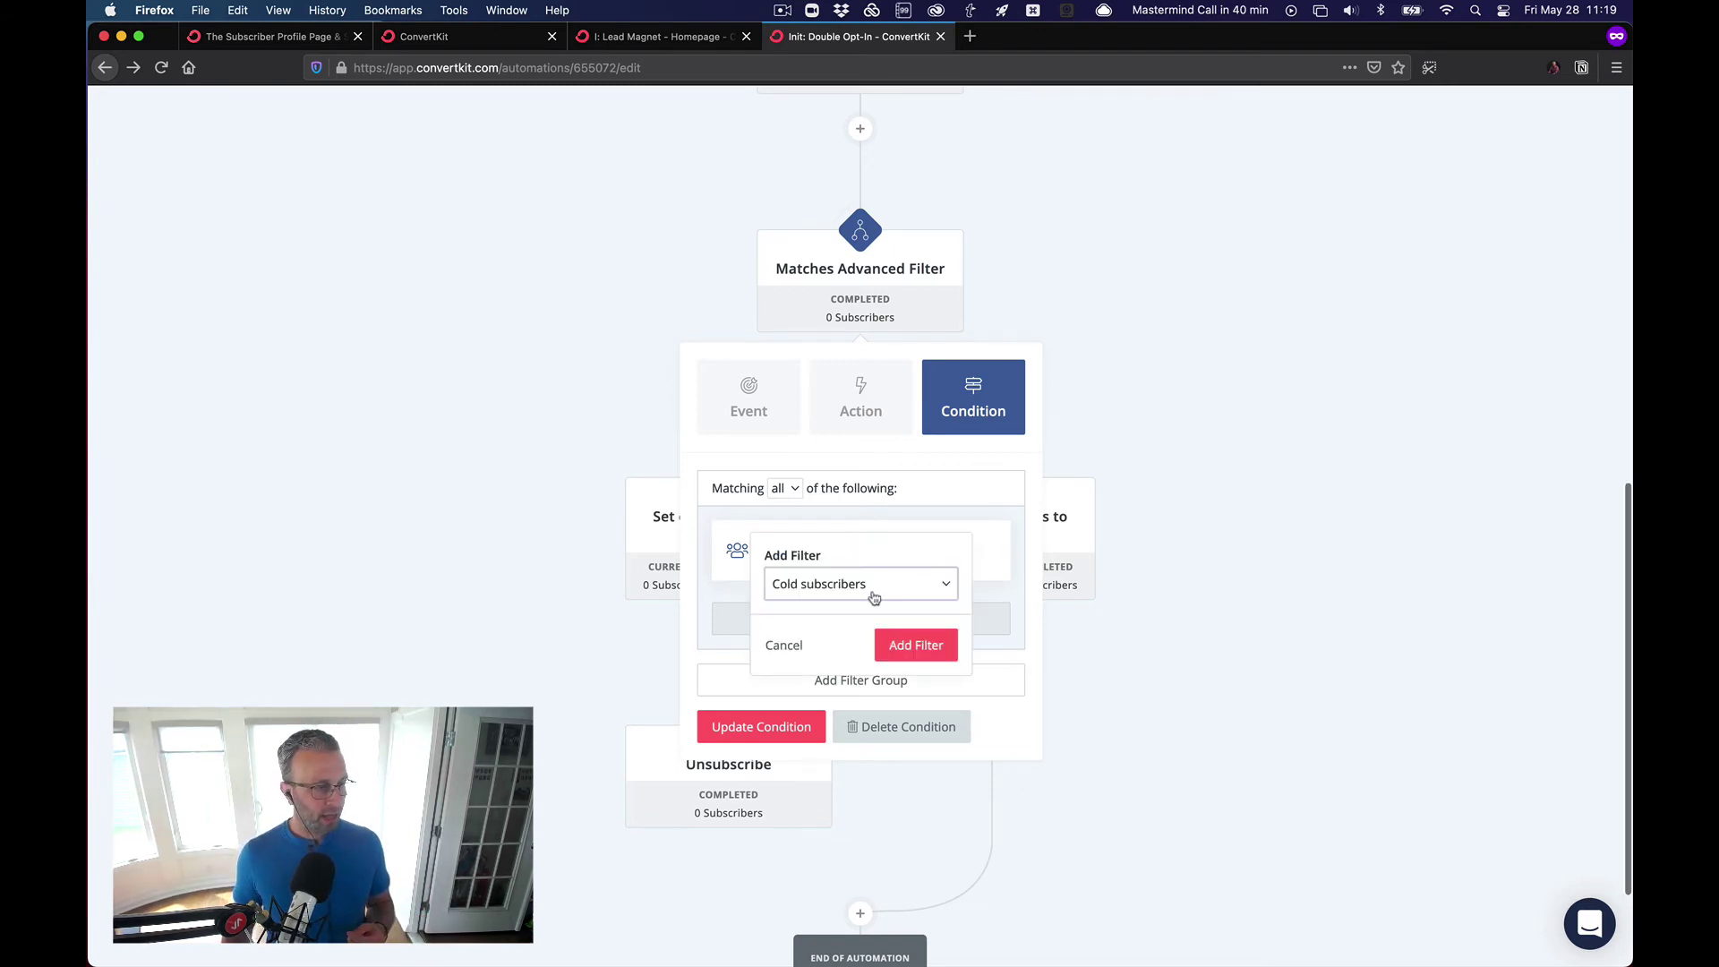
{"action": "left_click", "coordinate": [874, 598]}
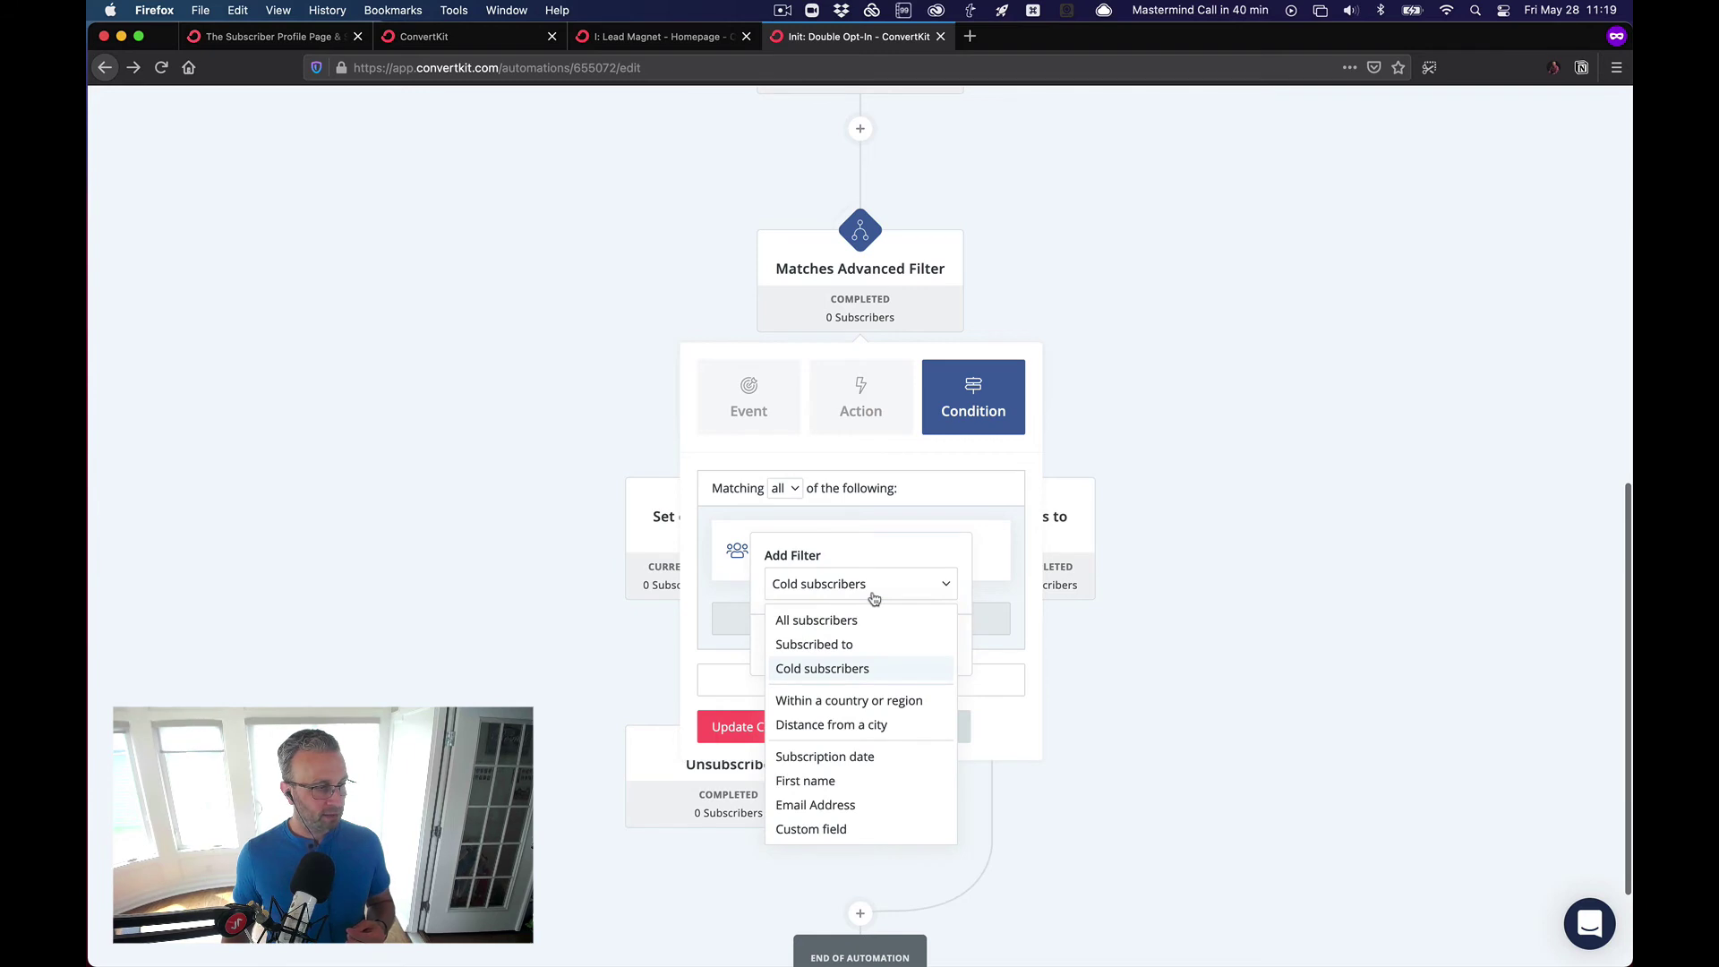
{"action": "left_click", "coordinate": [816, 846]}
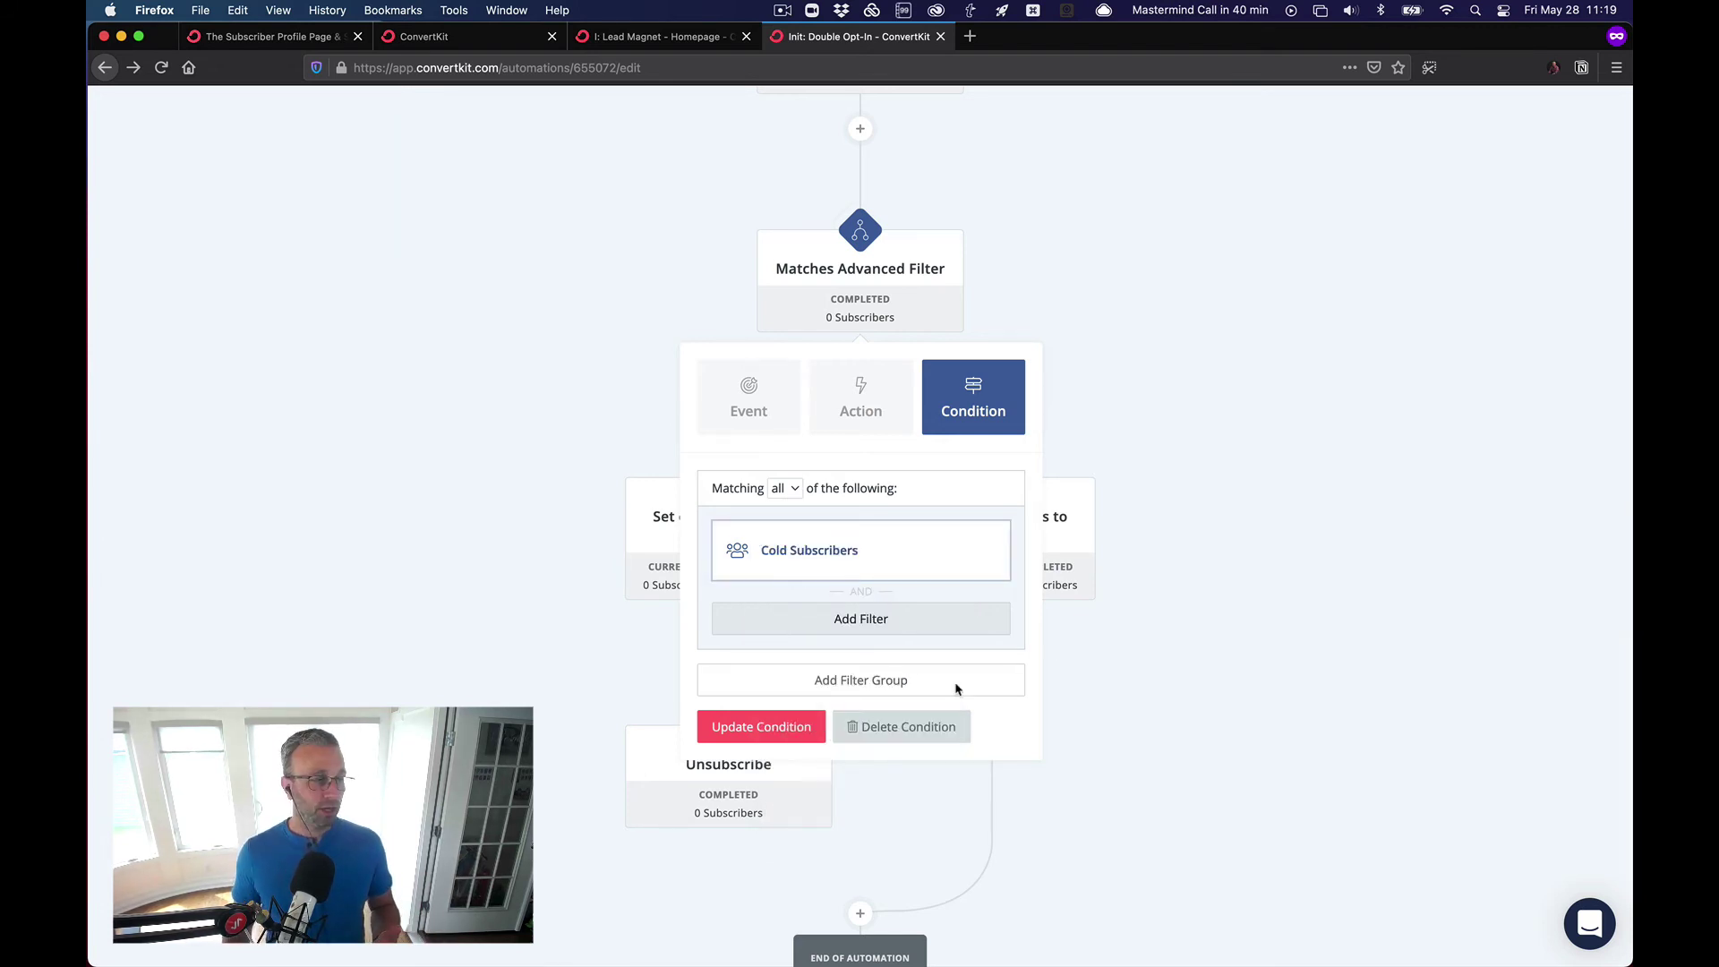
{"action": "left_click", "coordinate": [1152, 605]}
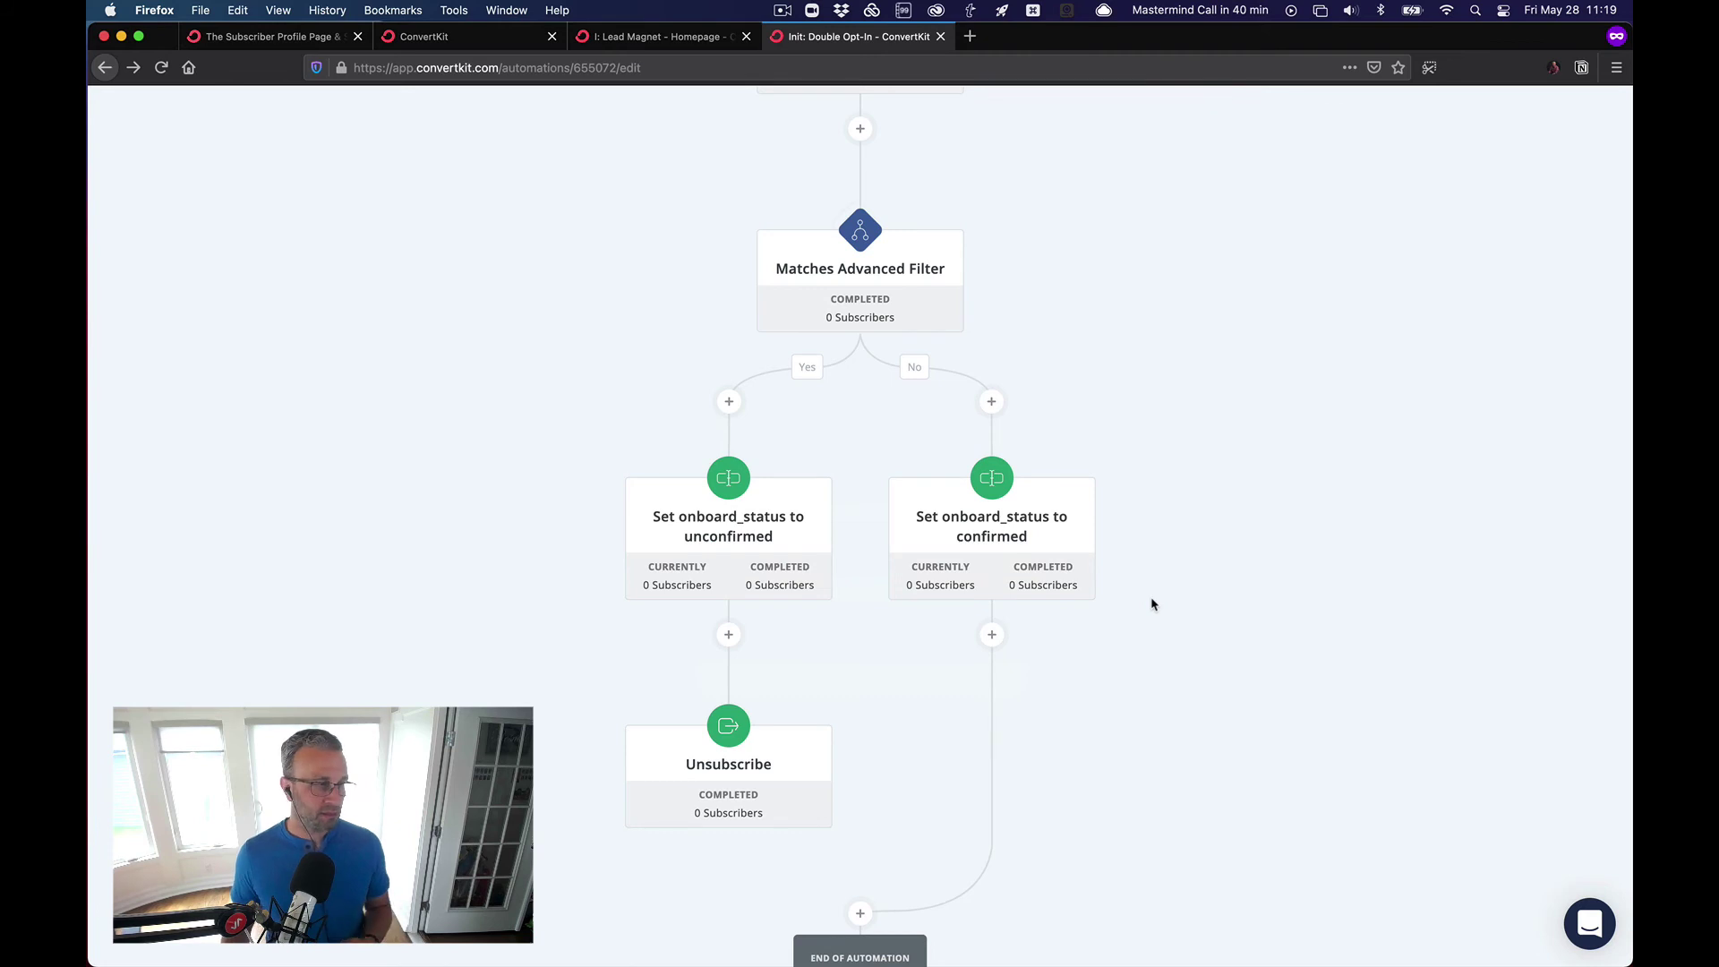
{"action": "left_click", "coordinate": [871, 264]}
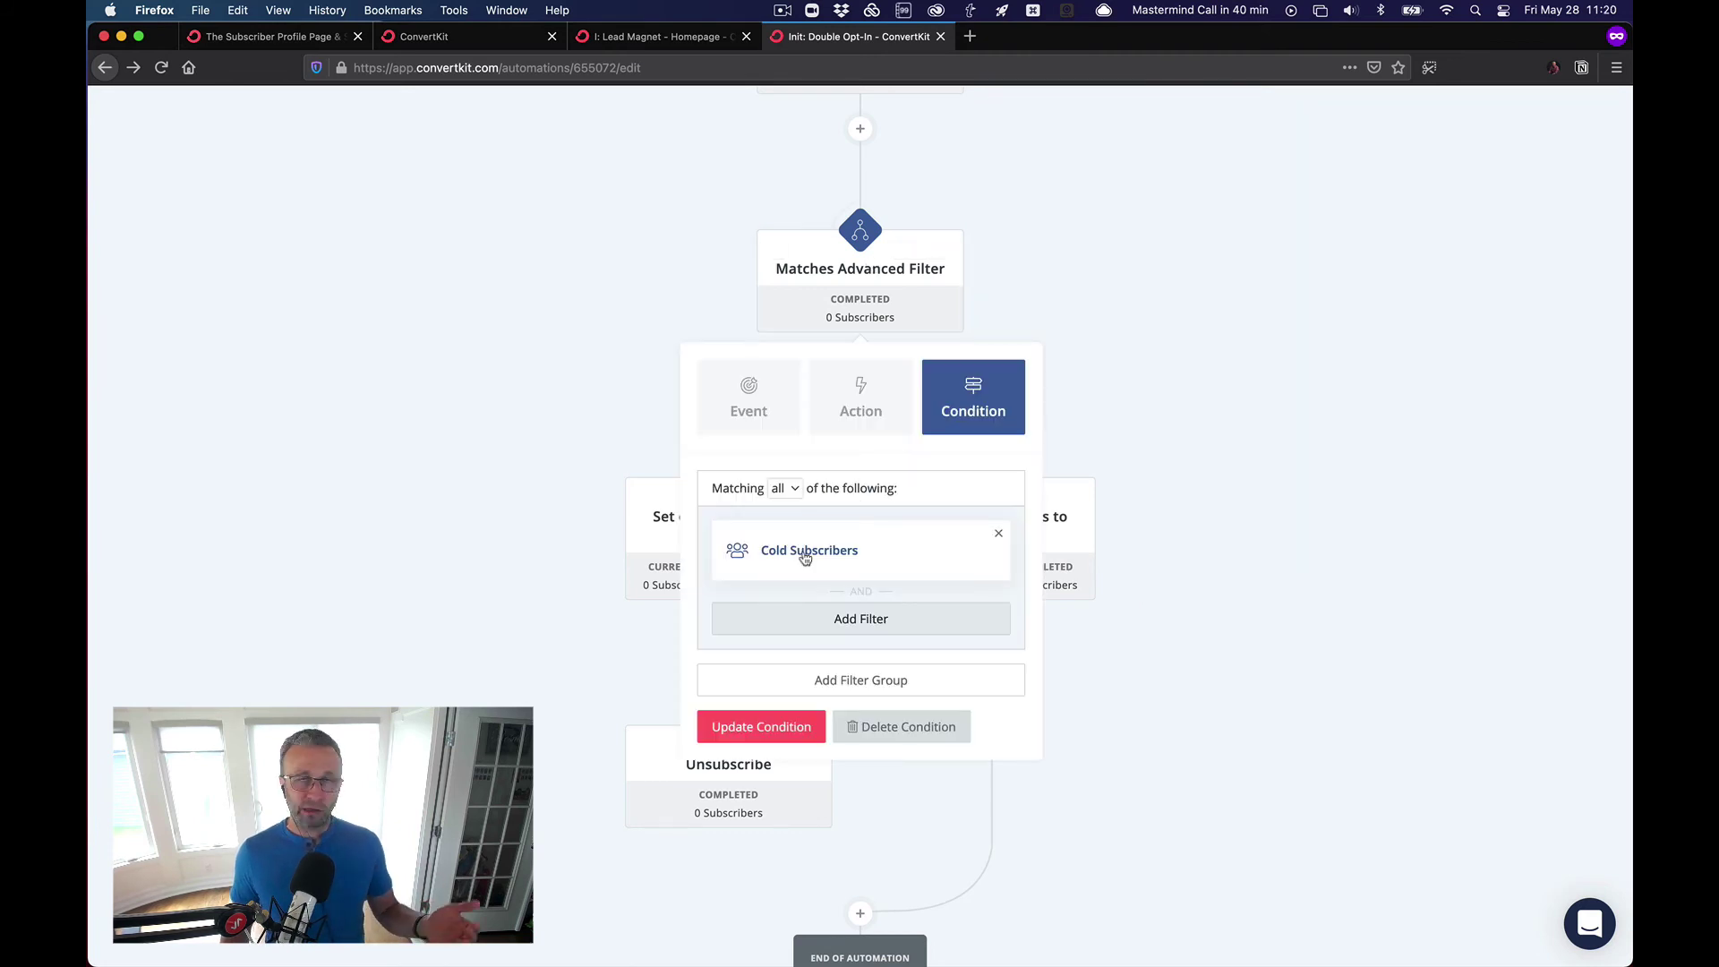
{"action": "left_click", "coordinate": [860, 351]}
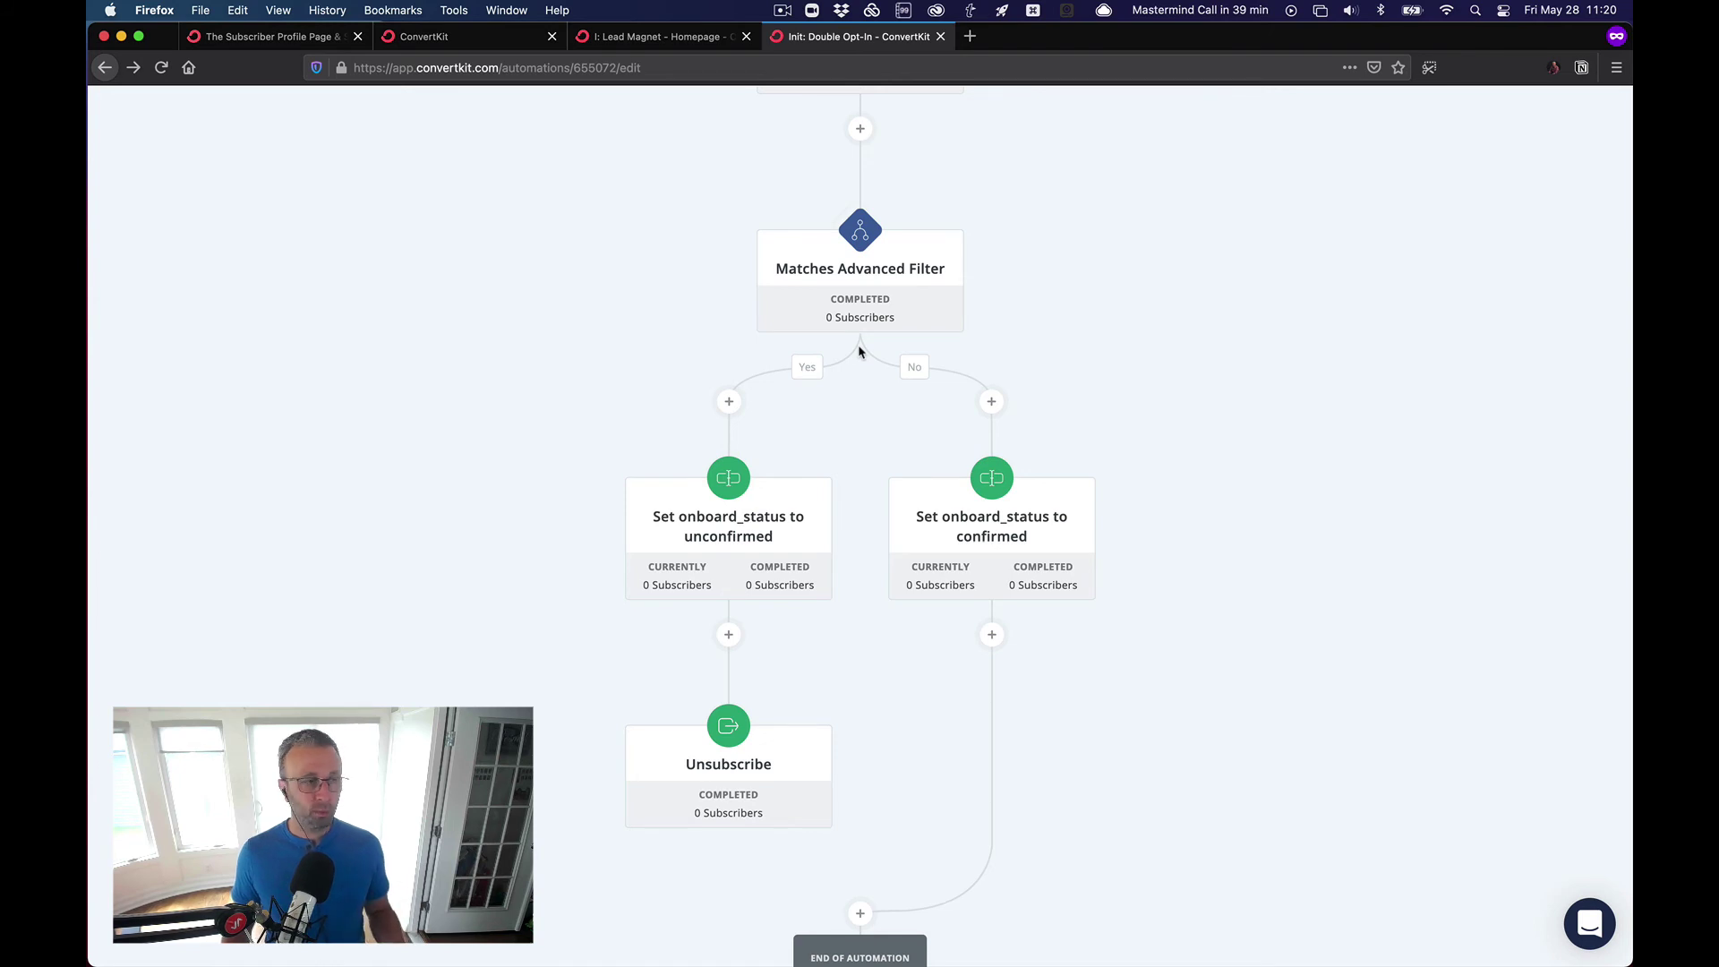
{"action": "mouse_move", "coordinate": [965, 573]}
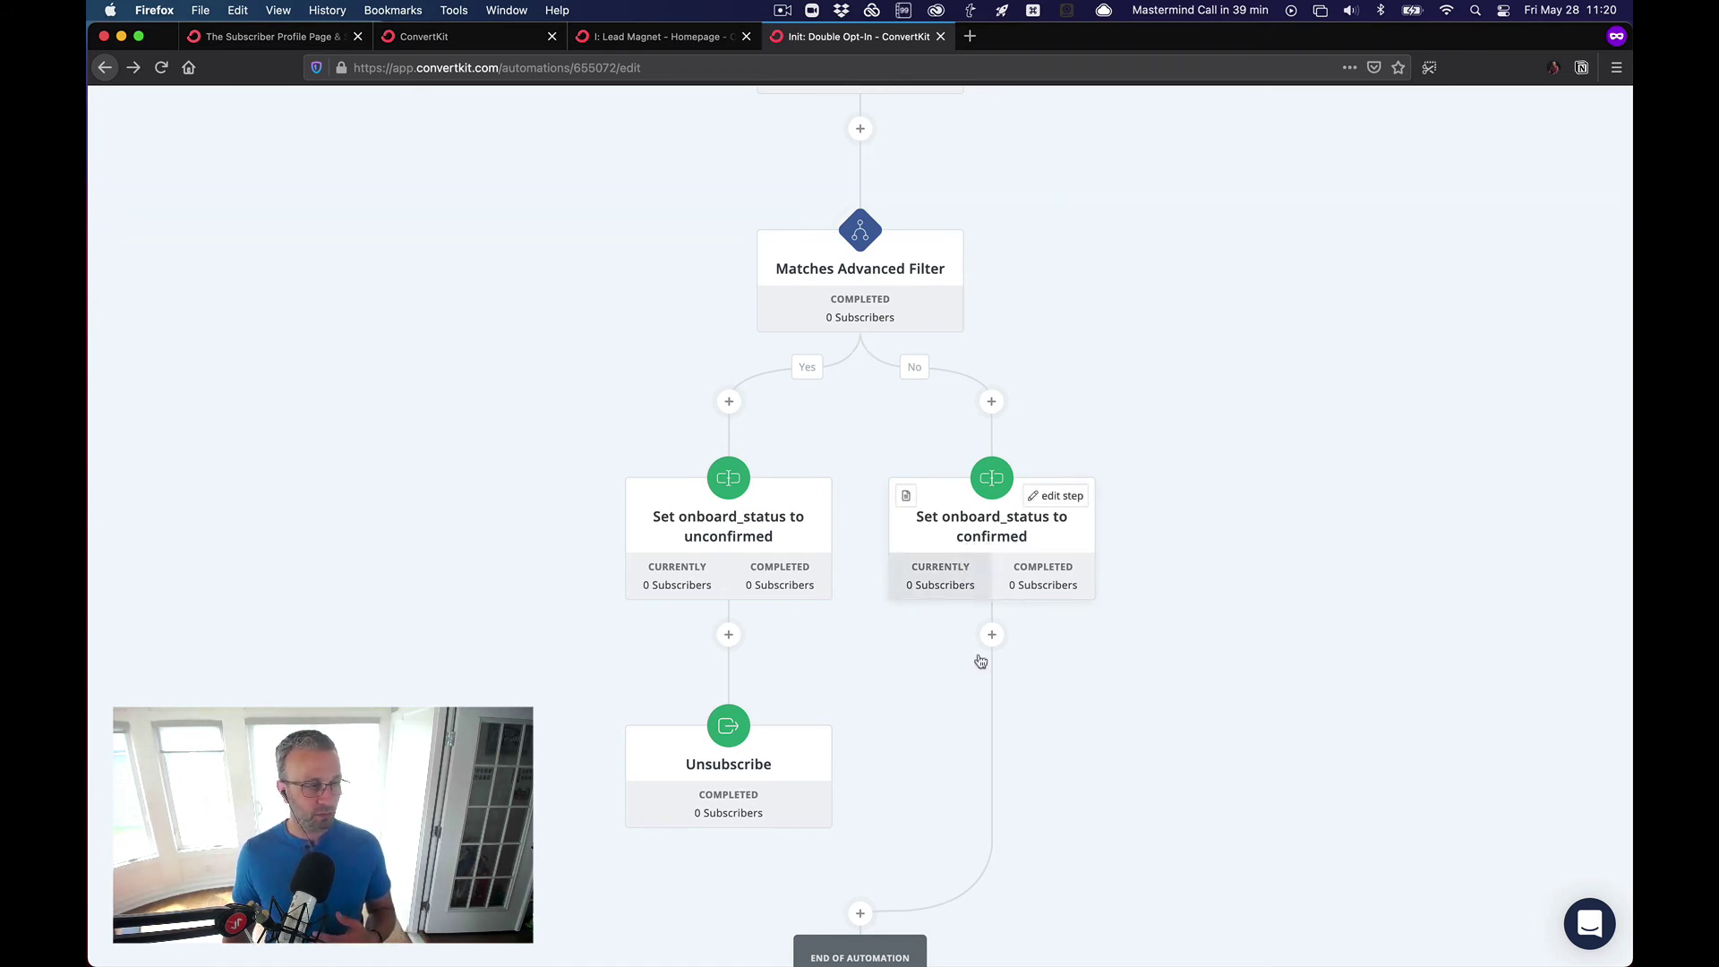
{"action": "mouse_move", "coordinate": [851, 297]}
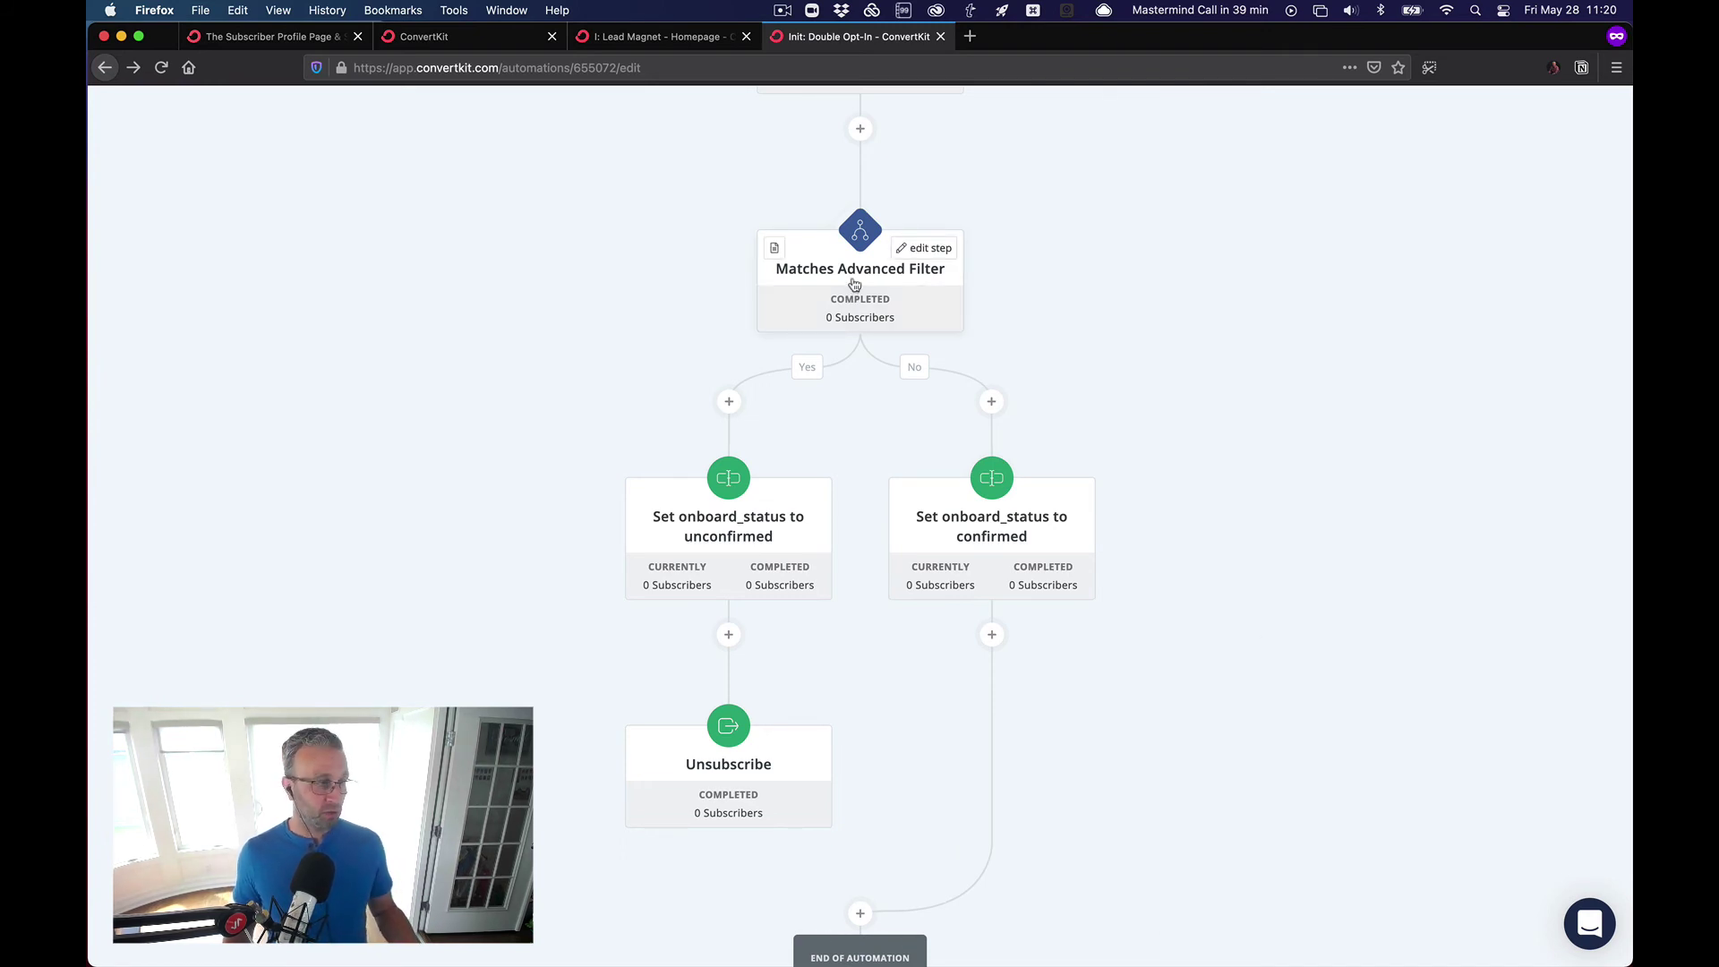
{"action": "mouse_move", "coordinate": [685, 574]}
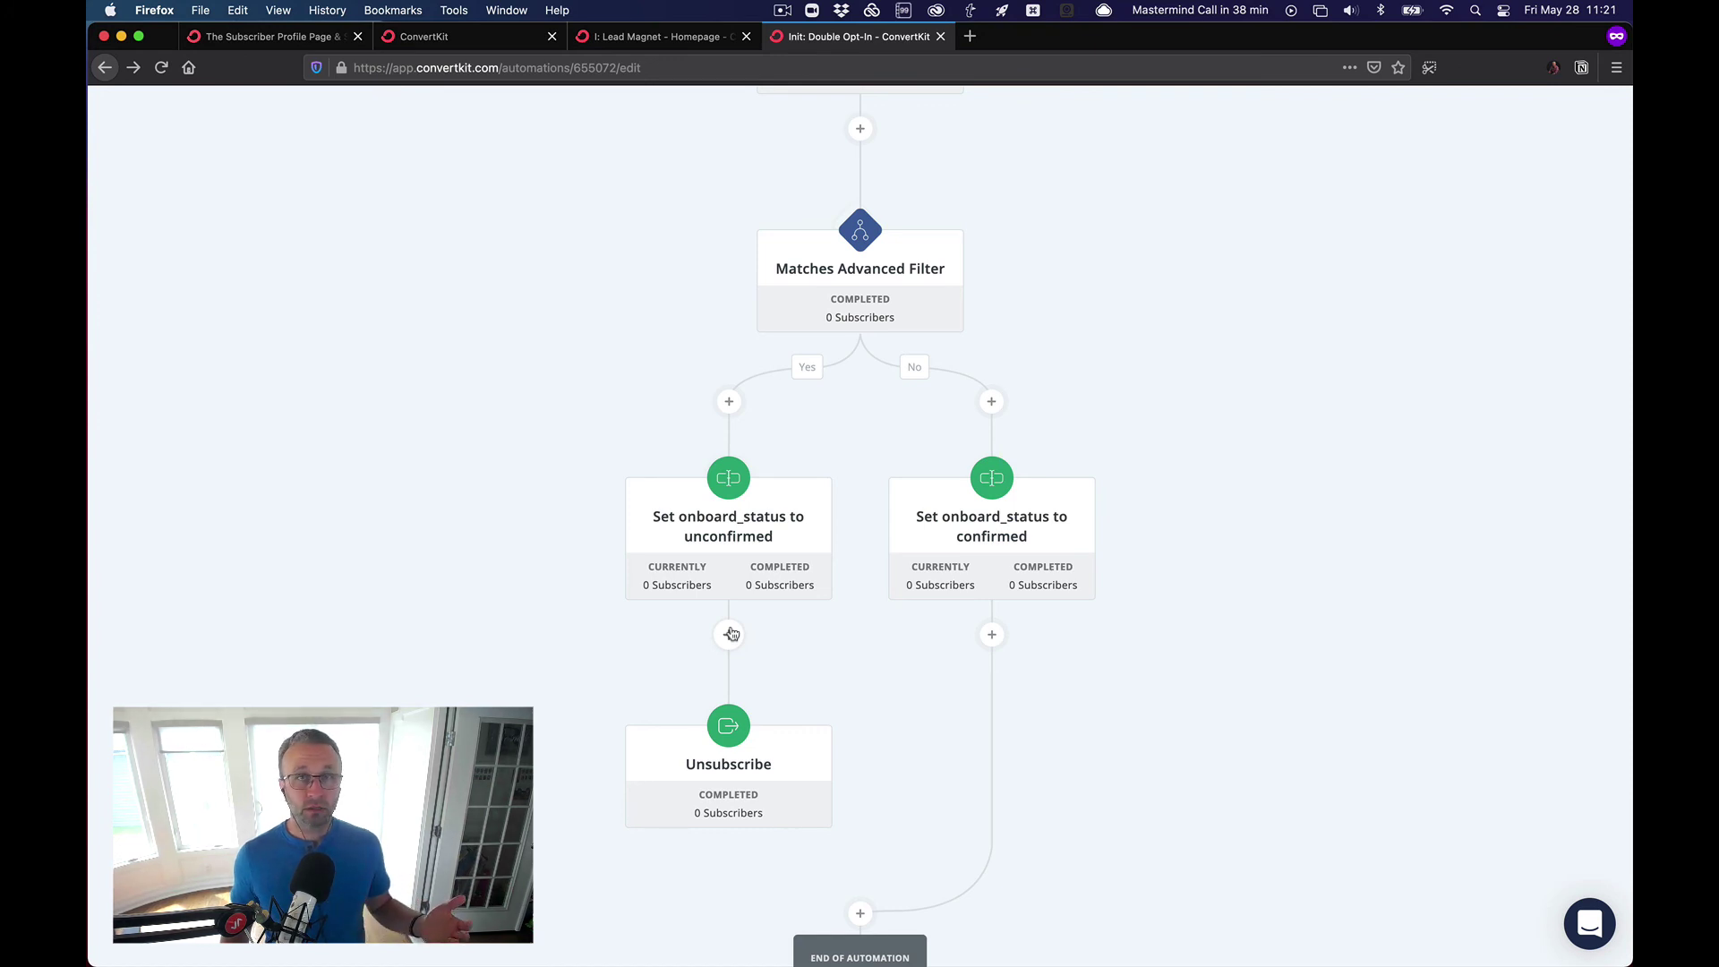
{"action": "left_click", "coordinate": [730, 634]}
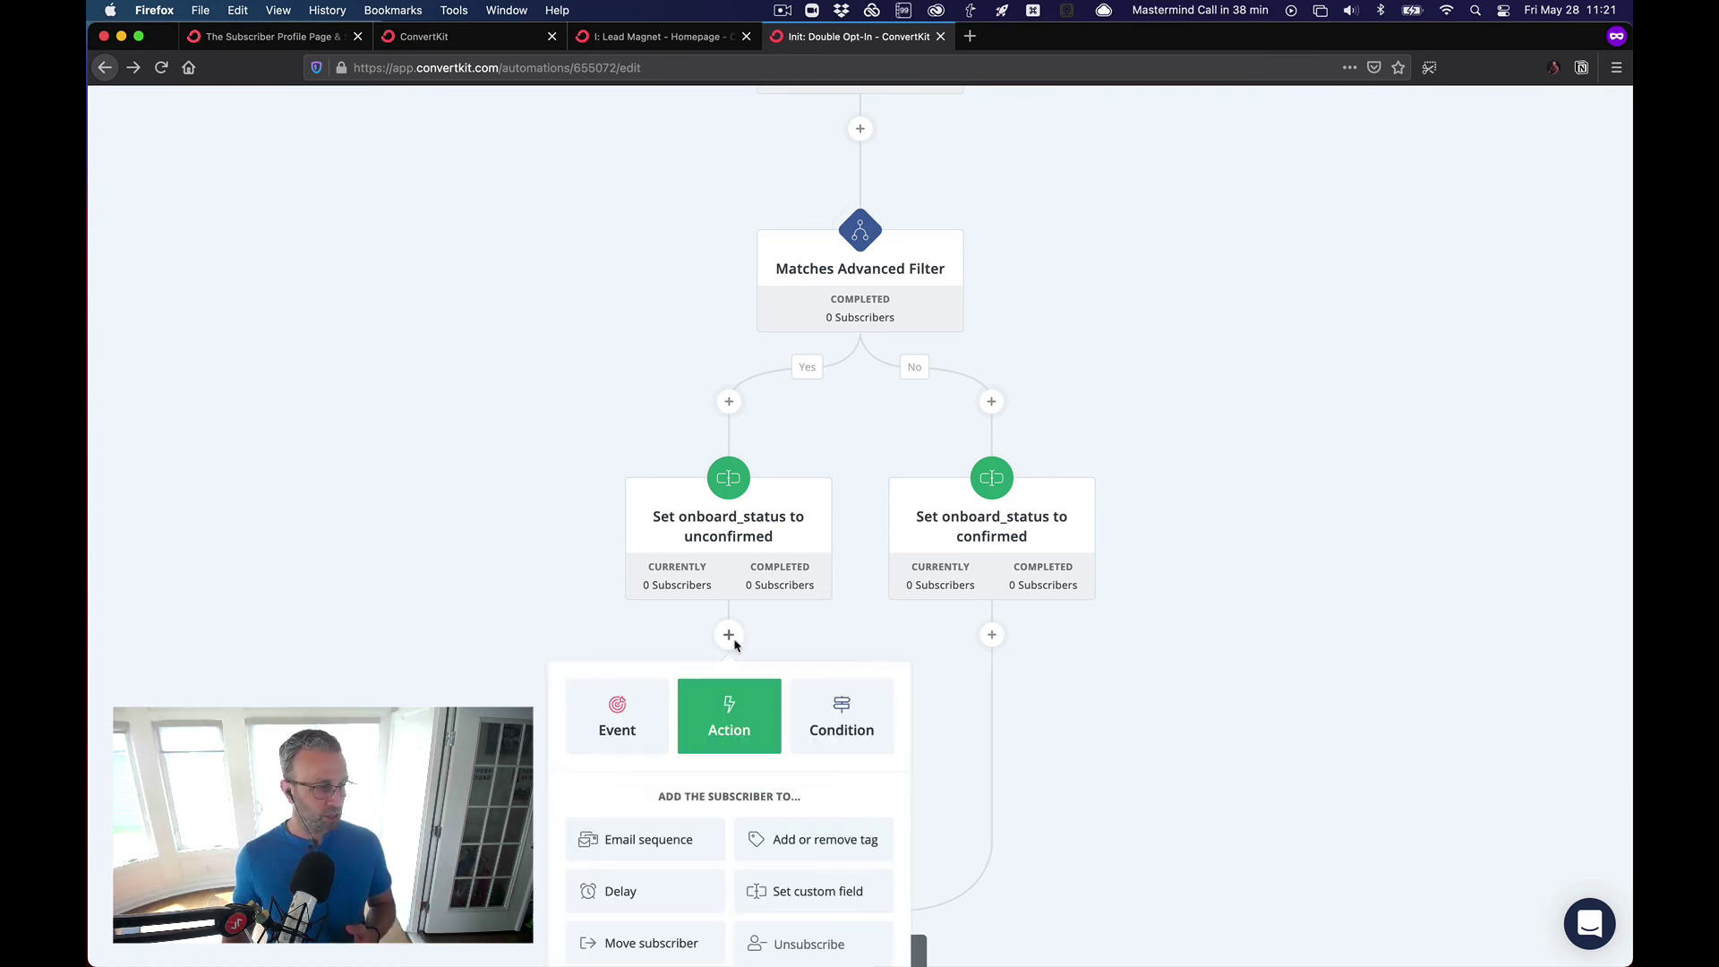
{"action": "left_click", "coordinate": [797, 944]}
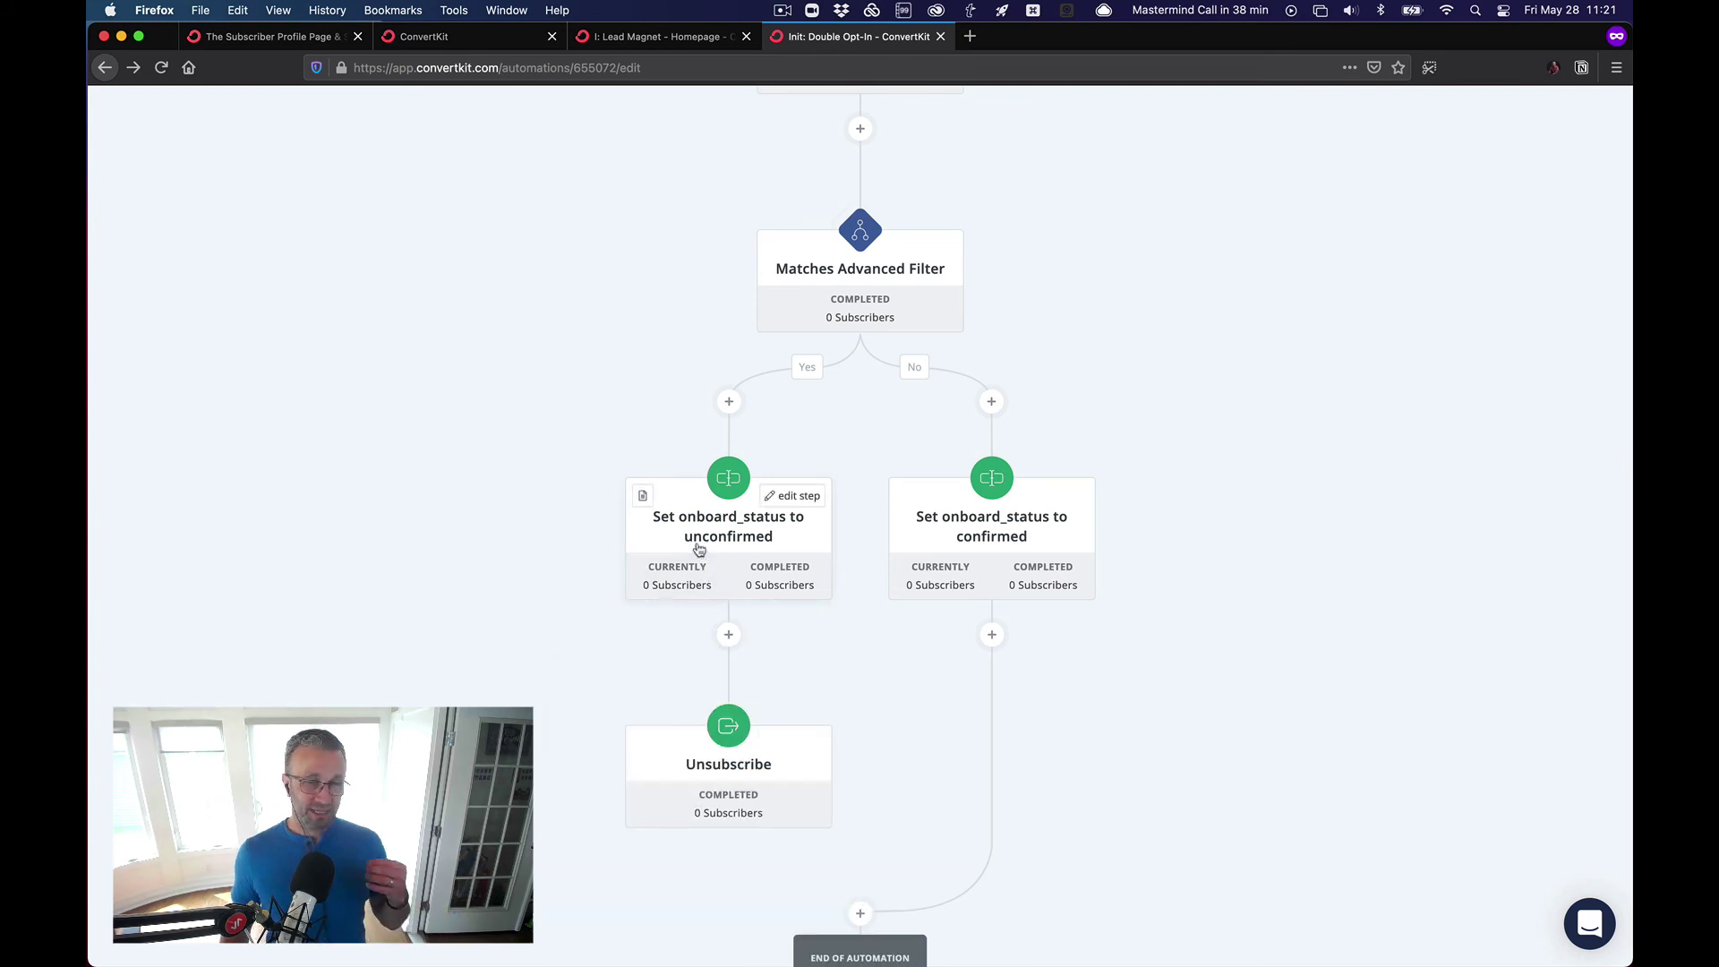